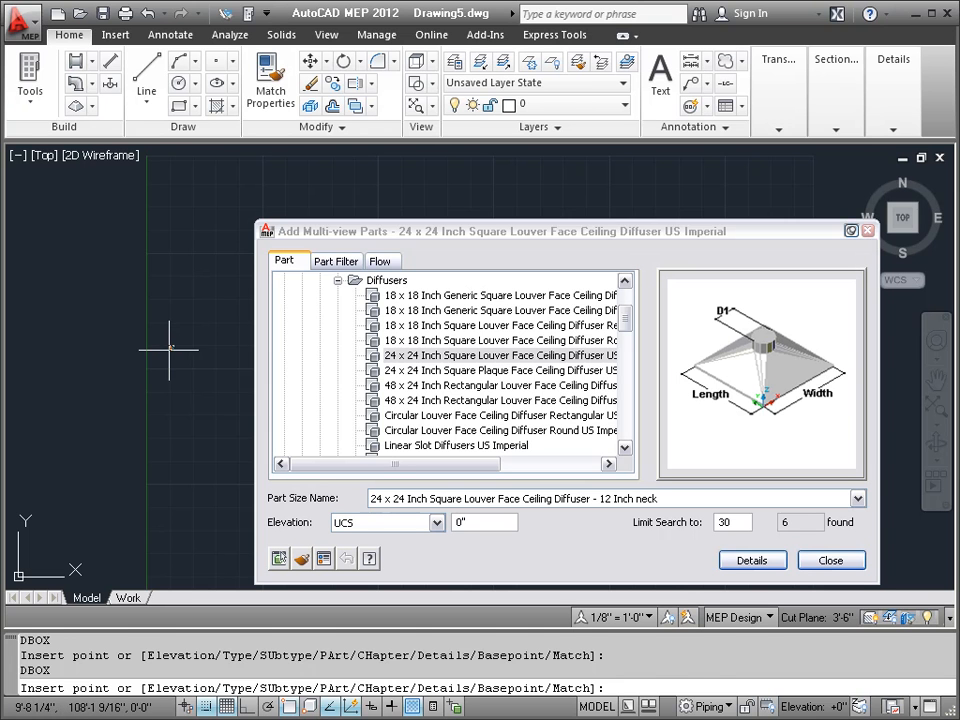
Place the 24 x 24 inch square louver face ceiling diffuser with 12 inch neck in the drawing at the default rotation.
{"action": "left_click", "coordinate": [170, 354]}
{"action": "key", "text": "Return"}
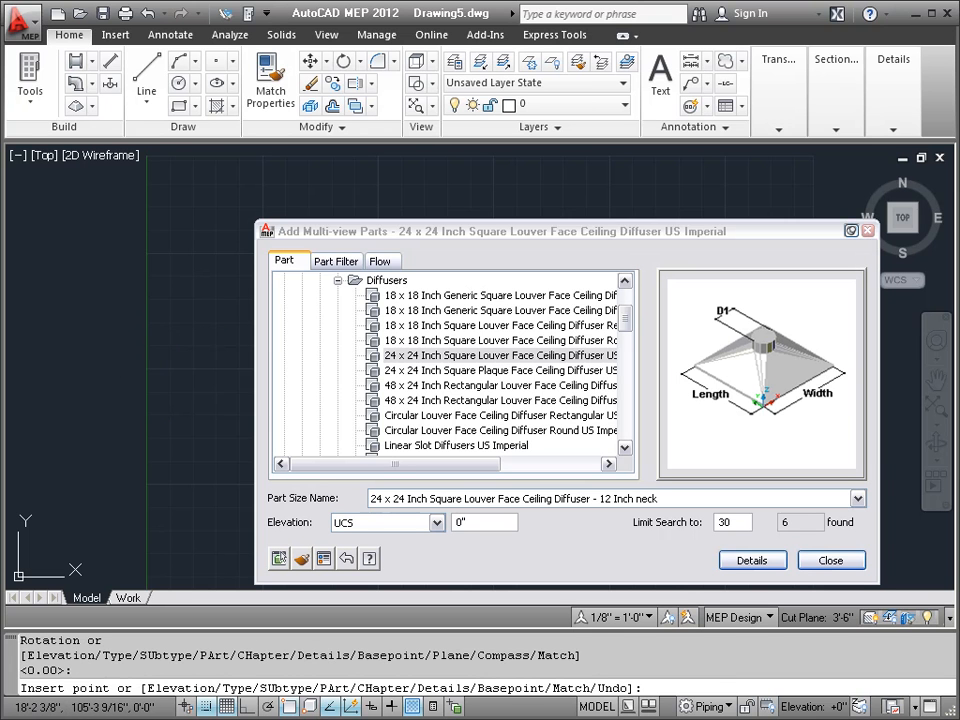
{"action": "scroll", "coordinate": [163, 355], "scroll_direction": "up", "scroll_amount": 4}
{"action": "scroll", "coordinate": [96, 401], "scroll_direction": "down", "scroll_amount": 1}
{"action": "scroll", "coordinate": [176, 384], "scroll_direction": "up", "scroll_amount": 5}
{"action": "scroll", "coordinate": [176, 378], "scroll_direction": "up", "scroll_amount": 3}
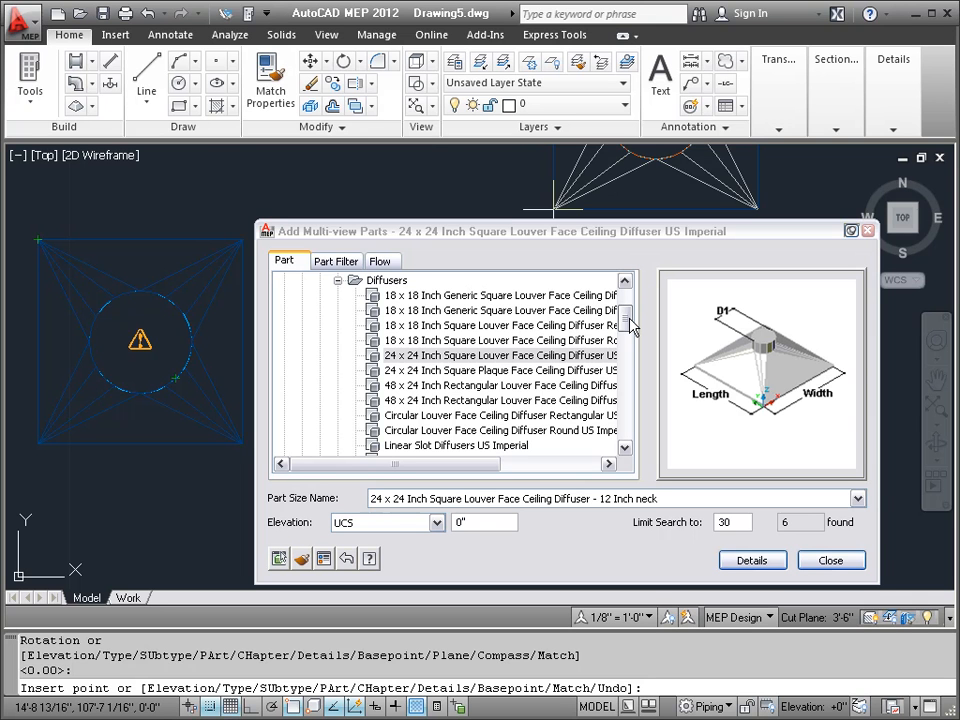
Preview the perforated face round neck and simple linear slot diffusers in the part catalog, then end part placement.
{"action": "left_click_drag", "start_coordinate": [628, 325], "coordinate": [625, 337]}
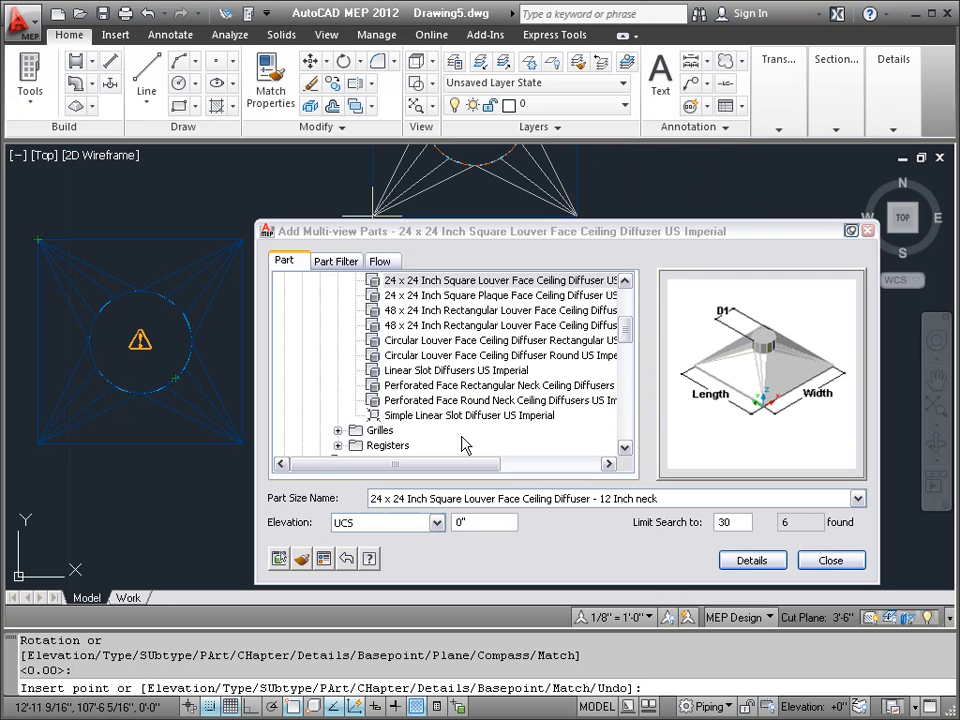
{"action": "left_click", "coordinate": [381, 401]}
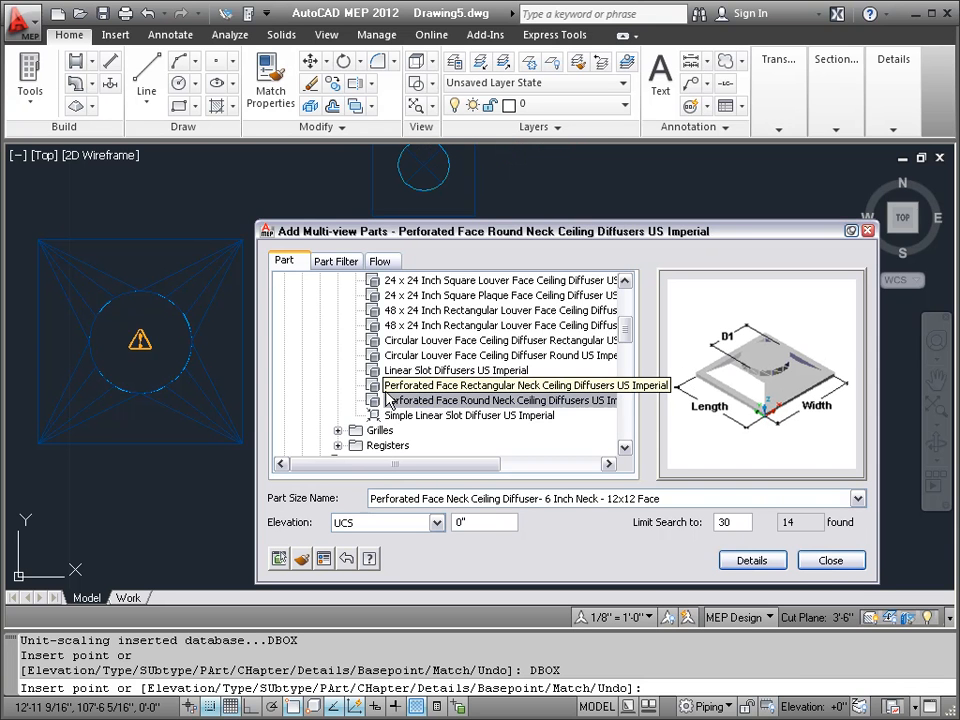
{"action": "left_click", "coordinate": [380, 415]}
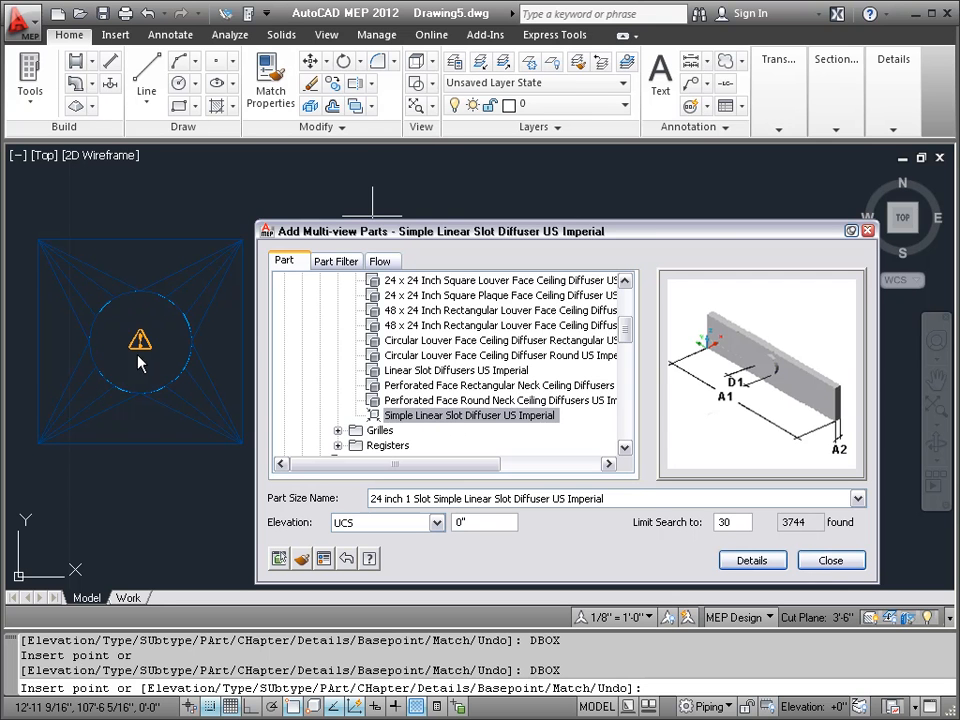
{"action": "left_click", "coordinate": [380, 401]}
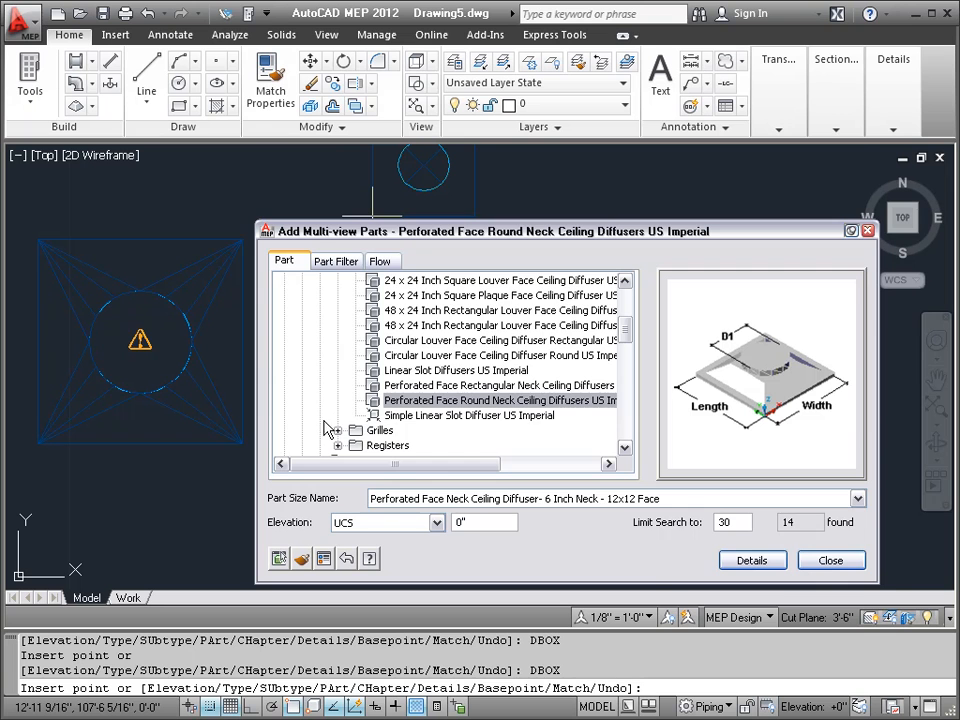
{"action": "left_click", "coordinate": [836, 561]}
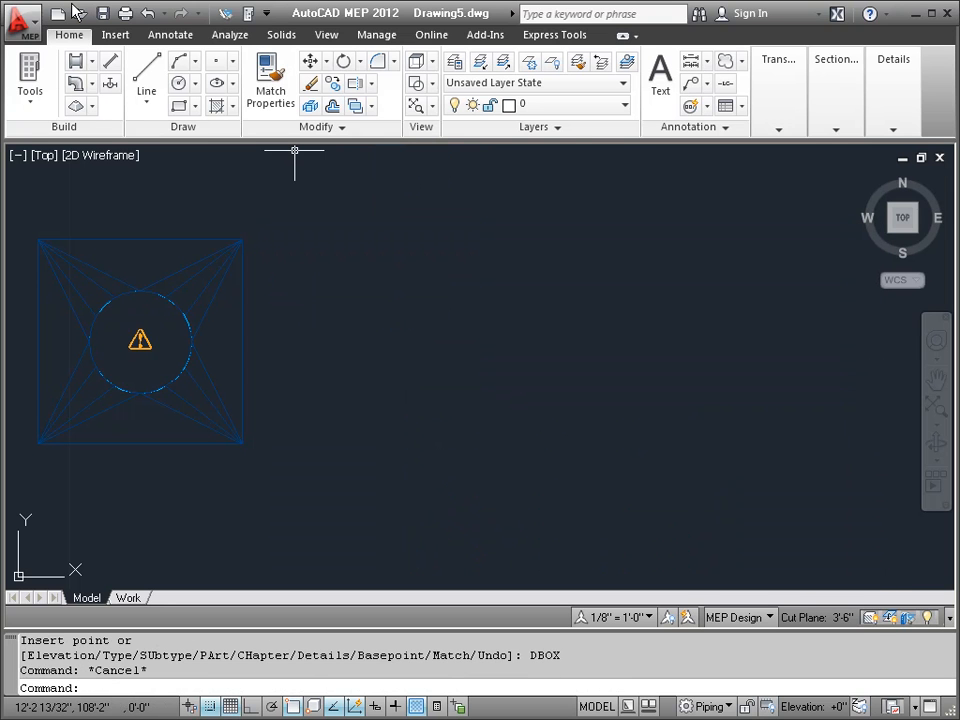
Browse for a drawing to open in the content folder MEPContent, USI, under Mechanical, Air Terminals, Diffusers.
{"action": "left_click", "coordinate": [78, 12]}
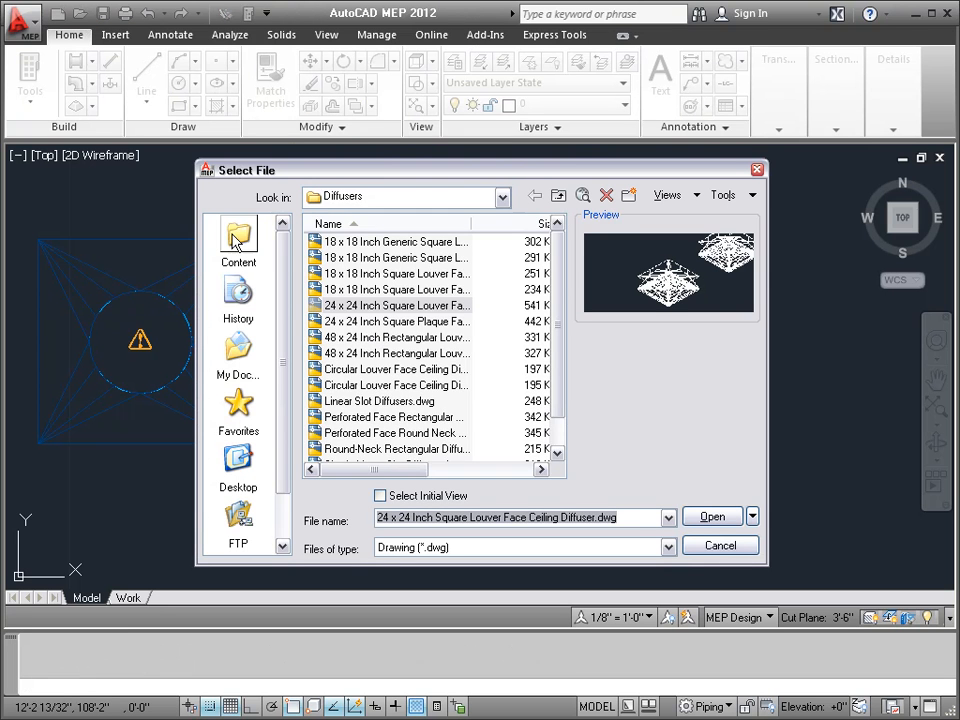
{"action": "left_click", "coordinate": [243, 242]}
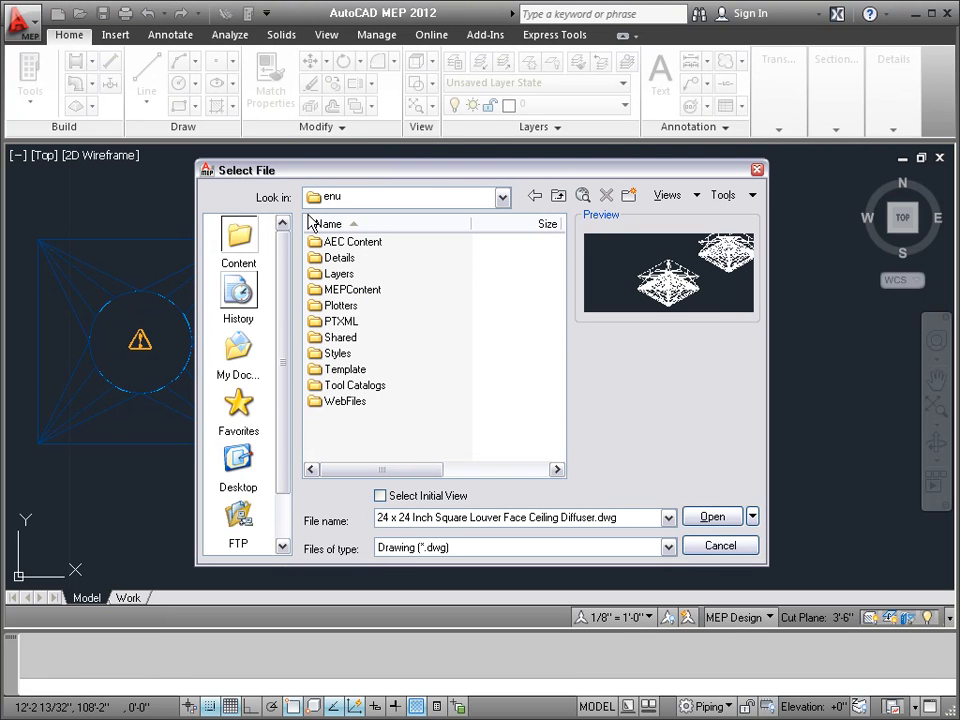
{"action": "double_click", "coordinate": [353, 291]}
{"action": "double_click", "coordinate": [335, 258]}
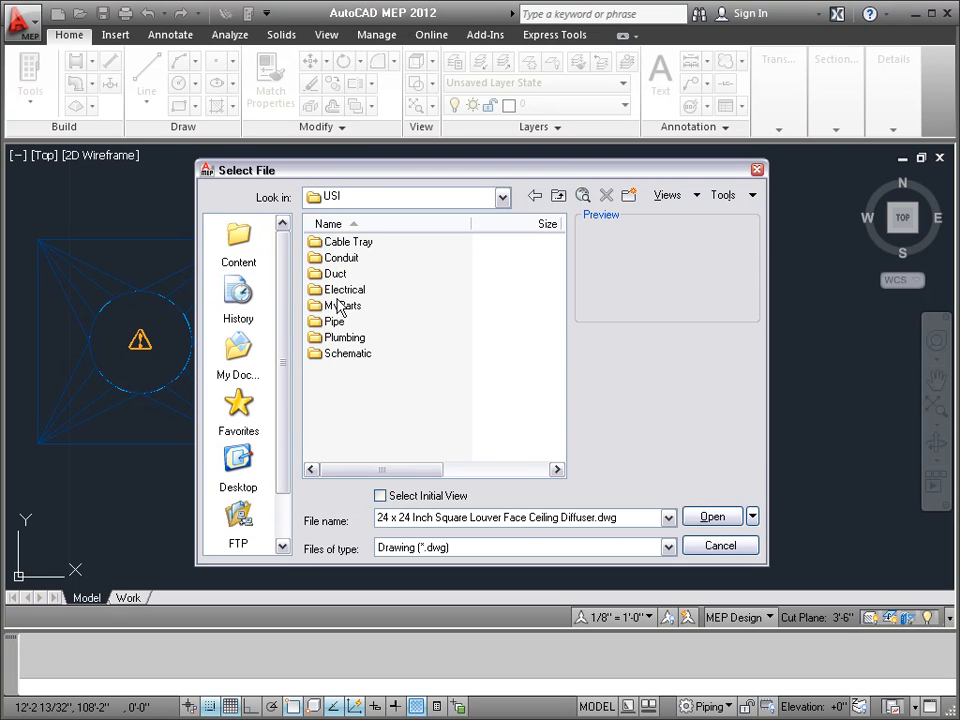
{"action": "double_click", "coordinate": [340, 305]}
{"action": "double_click", "coordinate": [340, 257]}
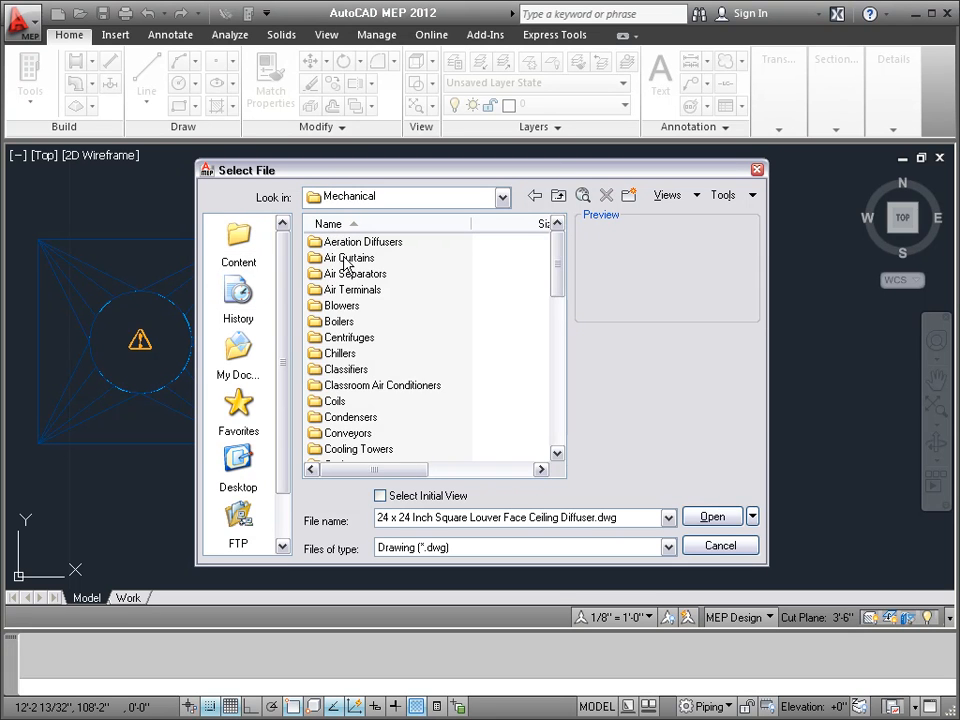
{"action": "double_click", "coordinate": [347, 288]}
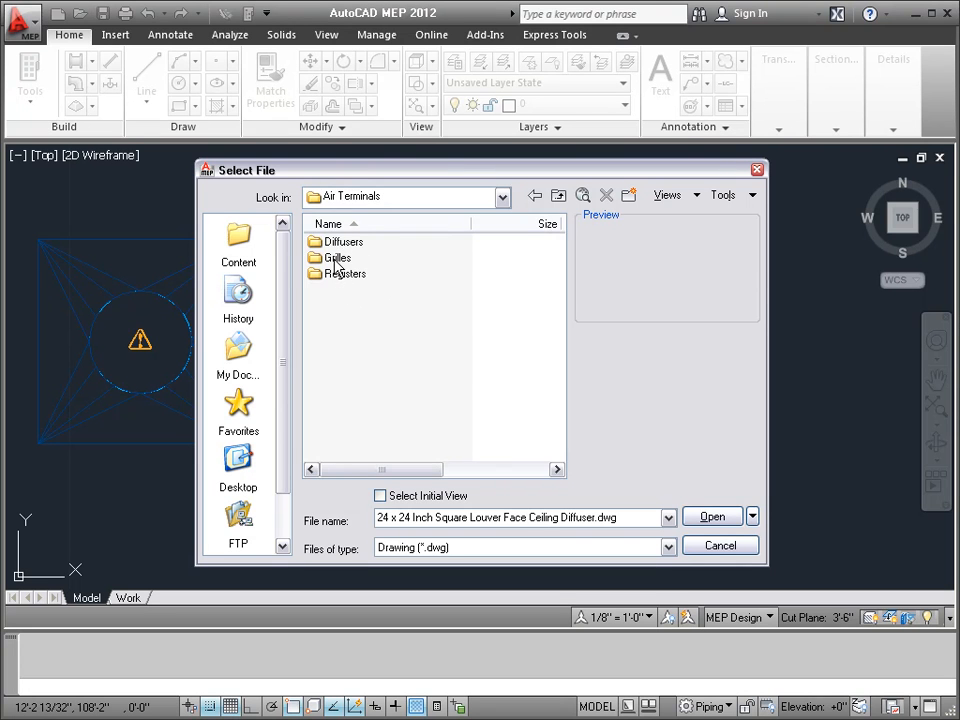
{"action": "double_click", "coordinate": [338, 243]}
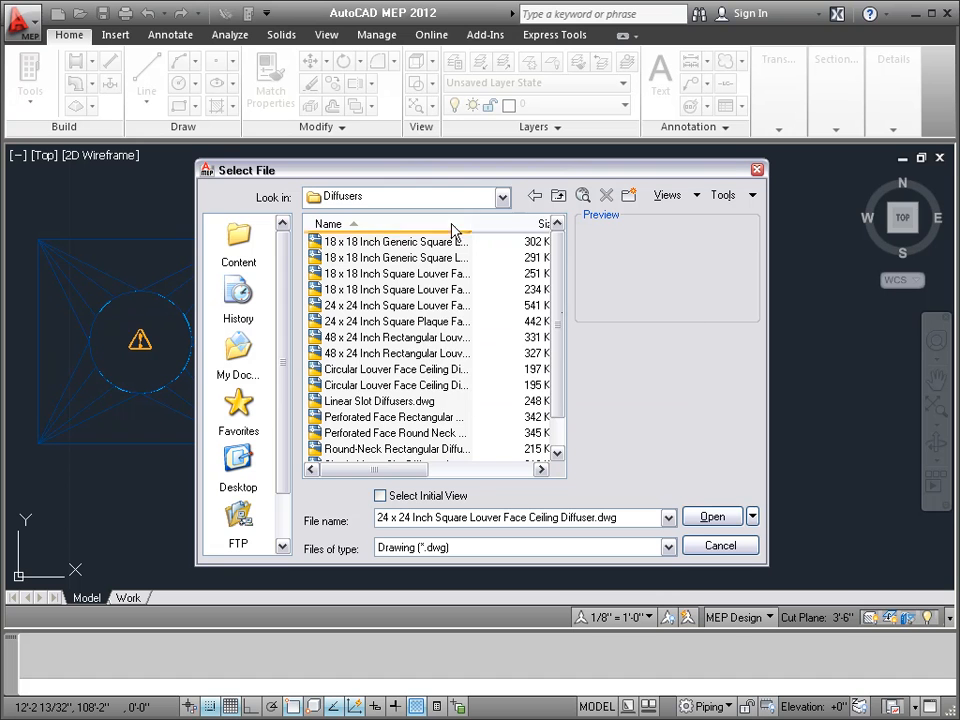
Open the drawing 24 x 24 Inch Square Louver Face Ceiling Diffuser.dwg.
{"action": "left_click_drag", "start_coordinate": [471, 223], "coordinate": [553, 223]}
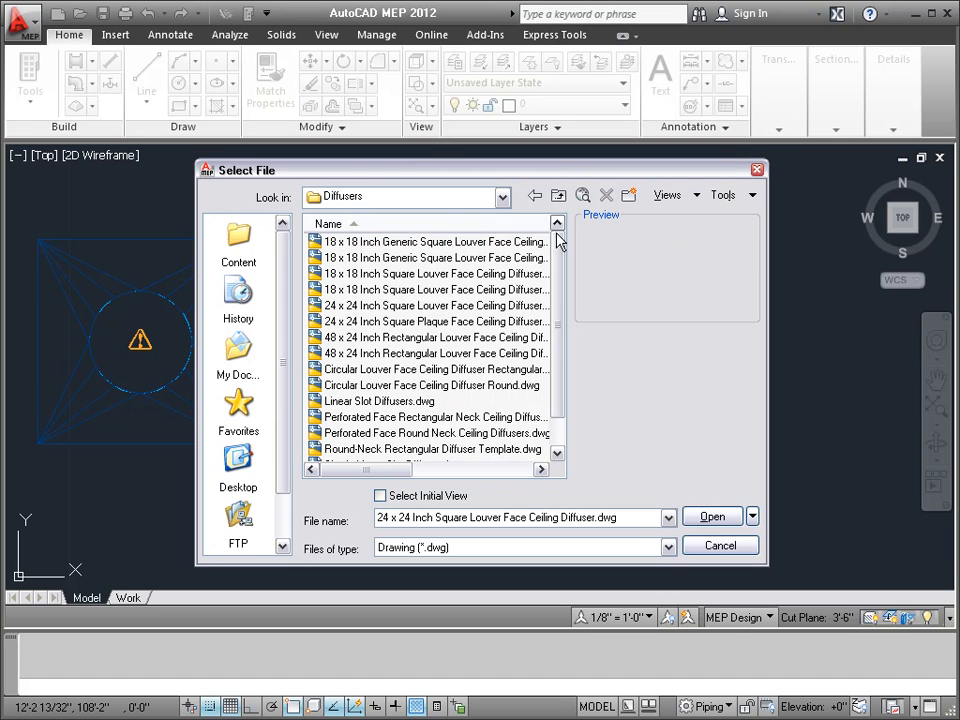
{"action": "left_click", "coordinate": [430, 305]}
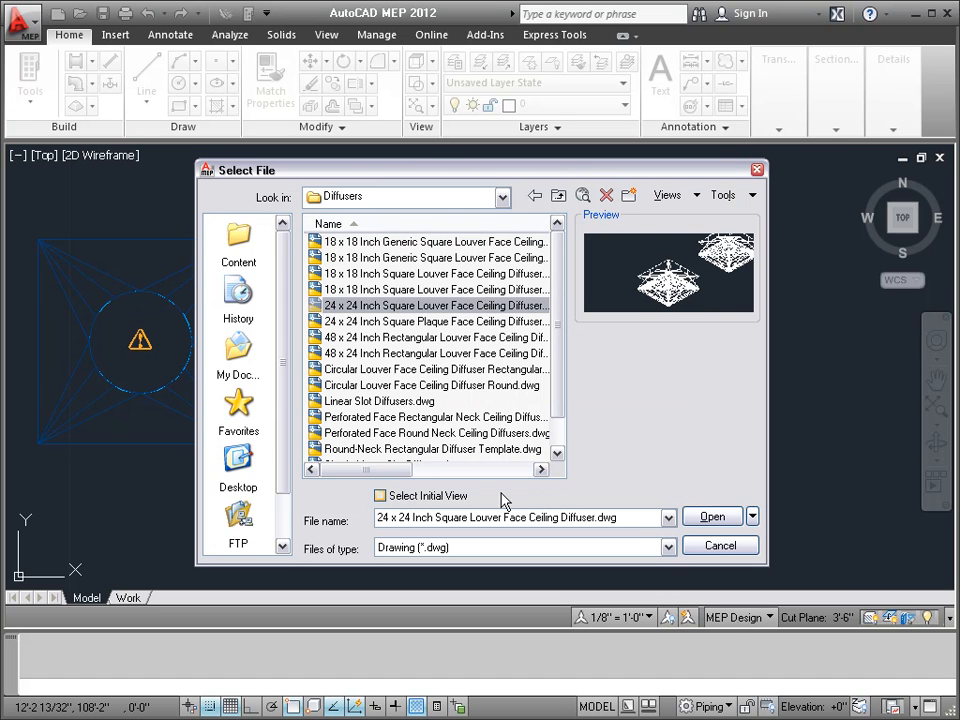
{"action": "left_click", "coordinate": [712, 514]}
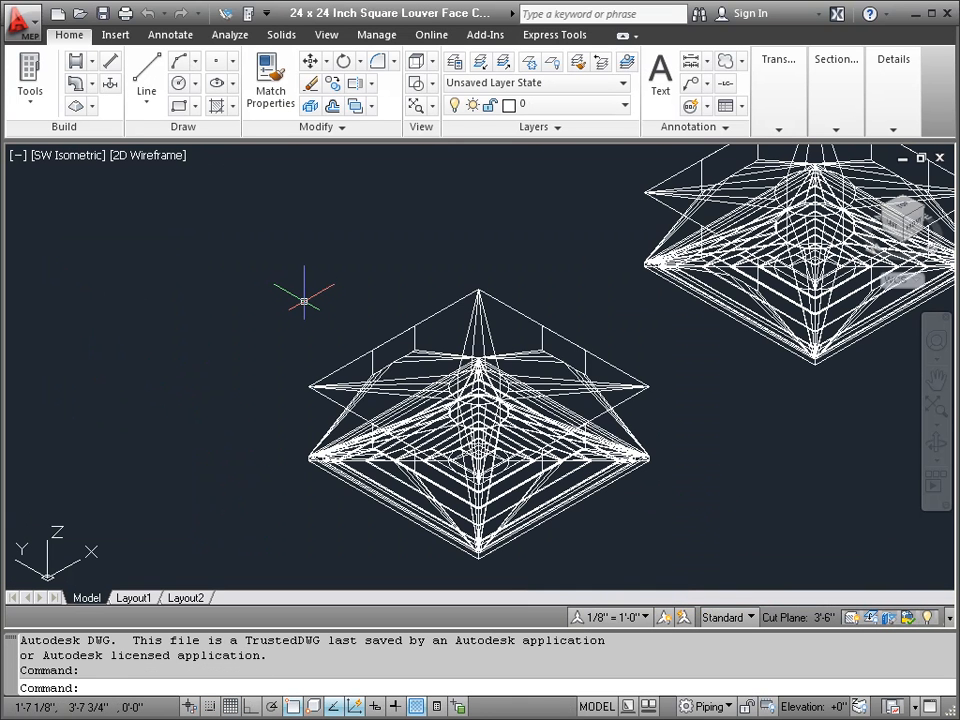
Open the 24 x 24 Inch Square Louver Face Ceiling Diffuser - 14 Inch neck Top block for editing and close the authoring palettes.
{"action": "key", "text": "Return"}
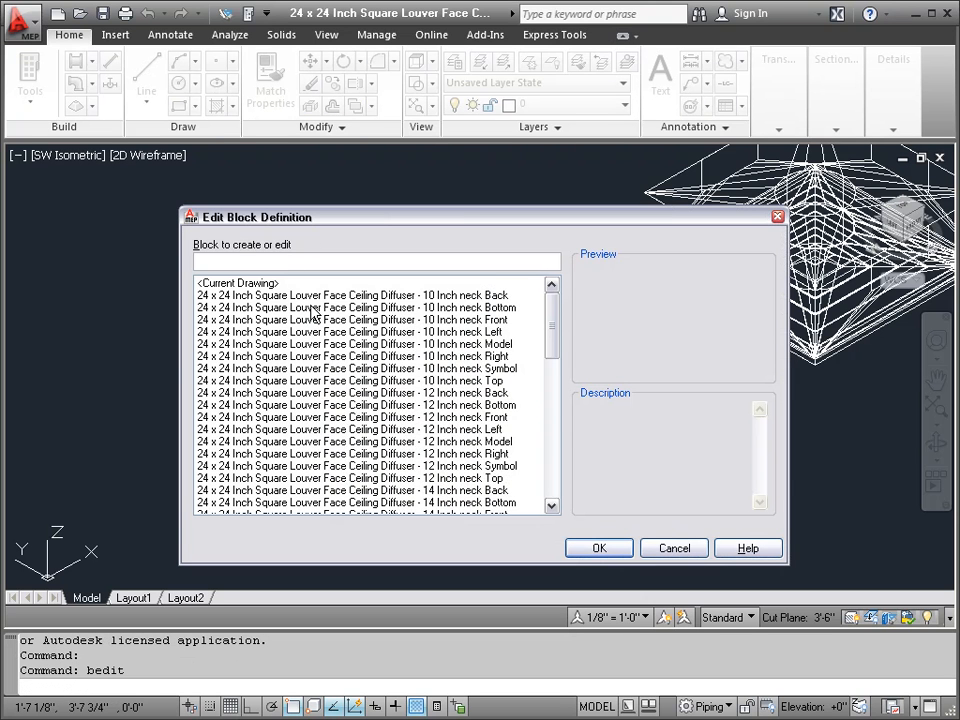
{"action": "left_click", "coordinate": [507, 345]}
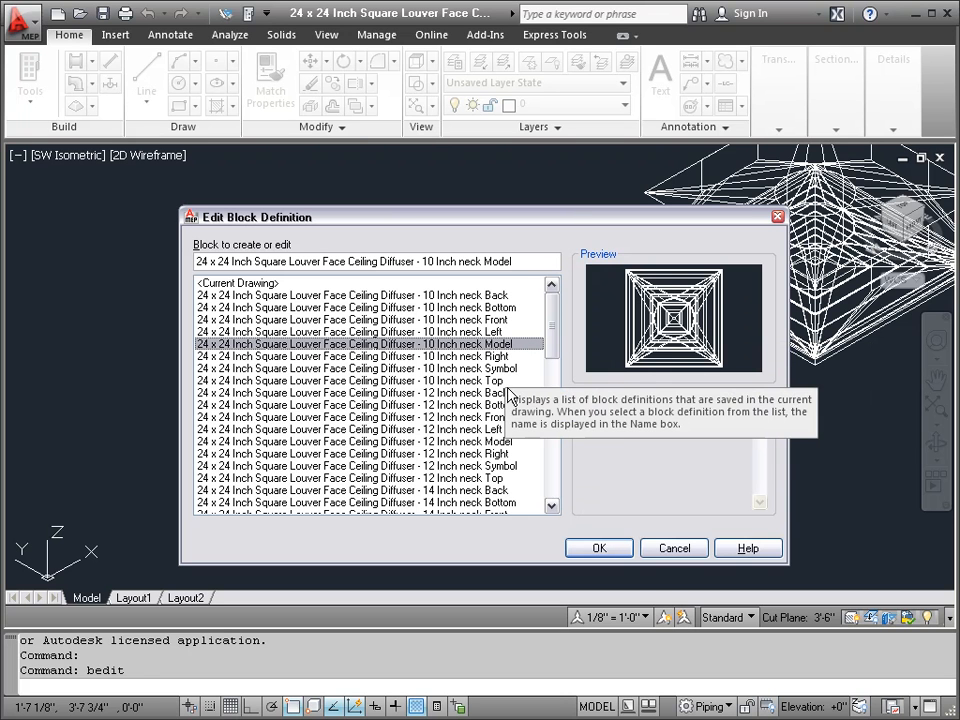
{"action": "left_click", "coordinate": [504, 385]}
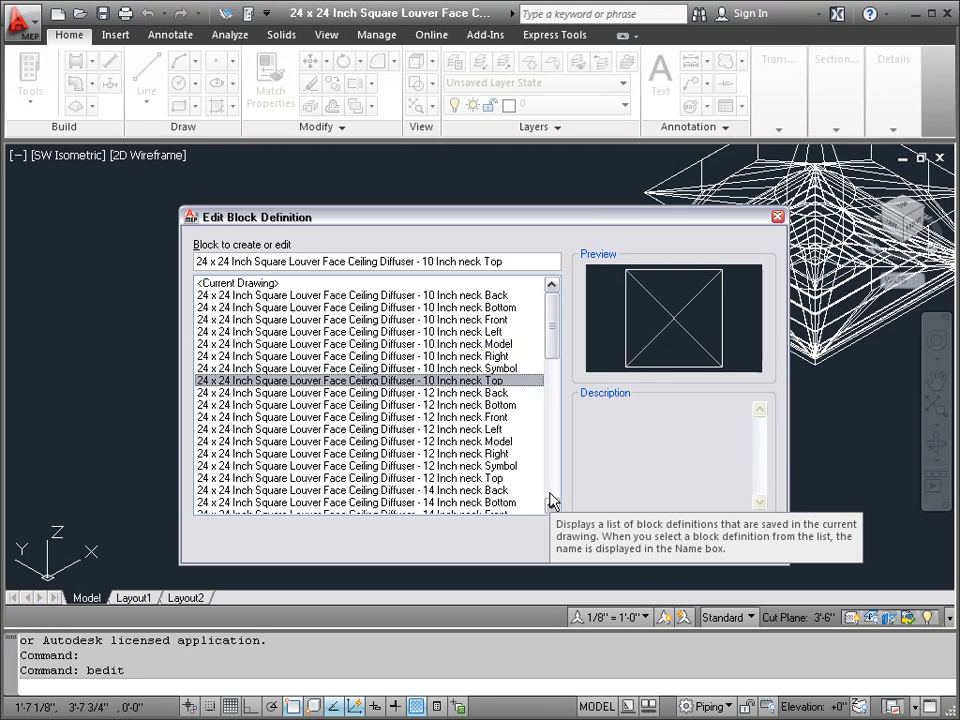
{"action": "scroll", "coordinate": [556, 508], "scroll_direction": "down", "scroll_amount": 5}
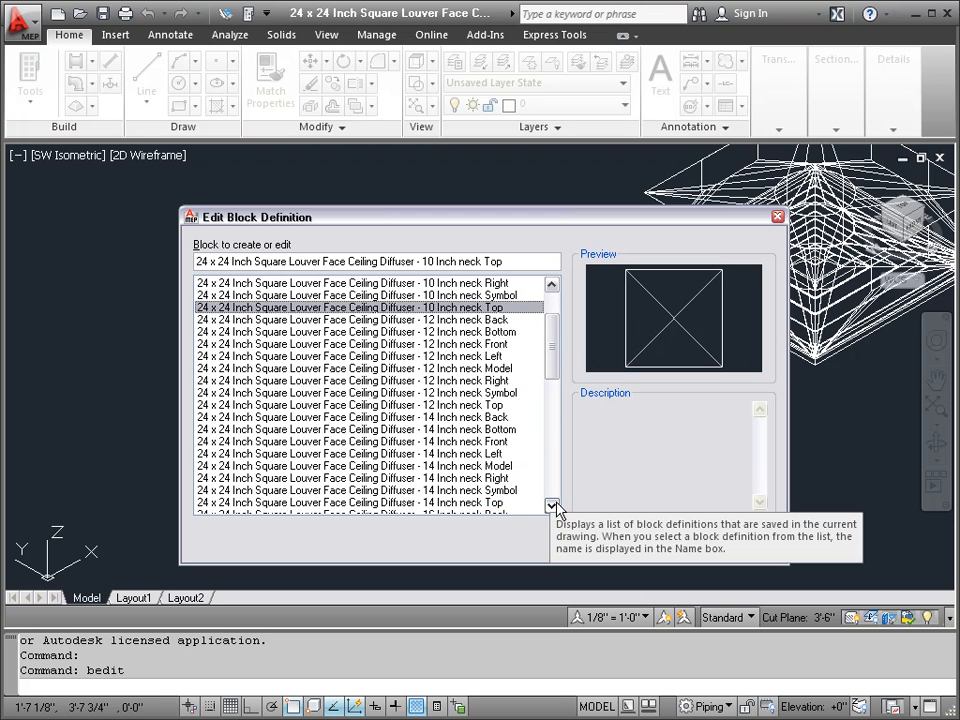
{"action": "scroll", "coordinate": [556, 508], "scroll_direction": "down", "scroll_amount": 1}
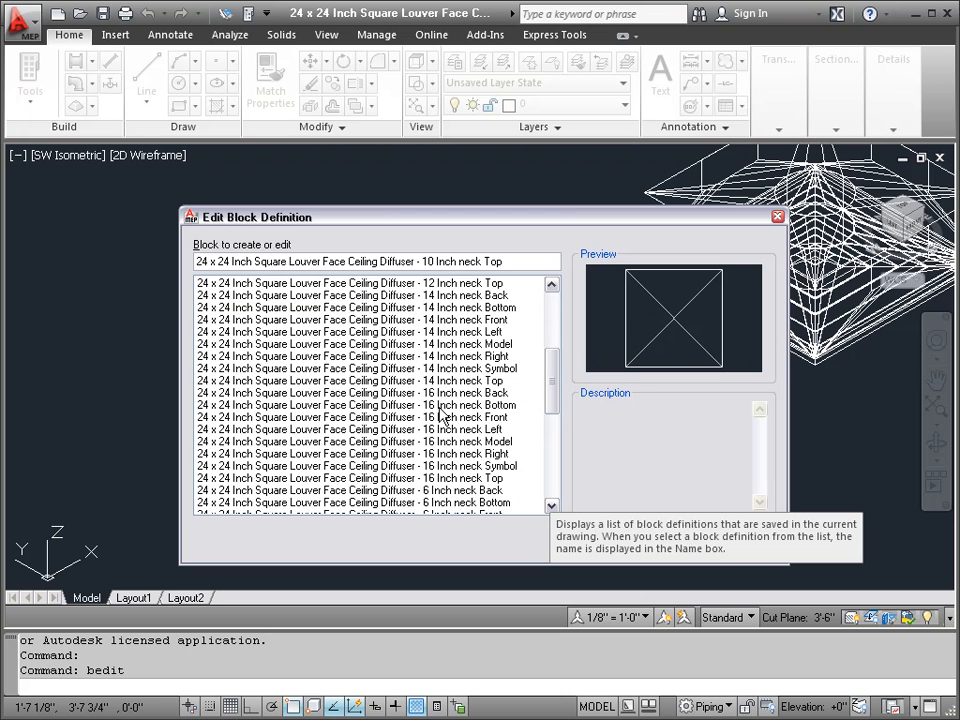
{"action": "left_click", "coordinate": [492, 385]}
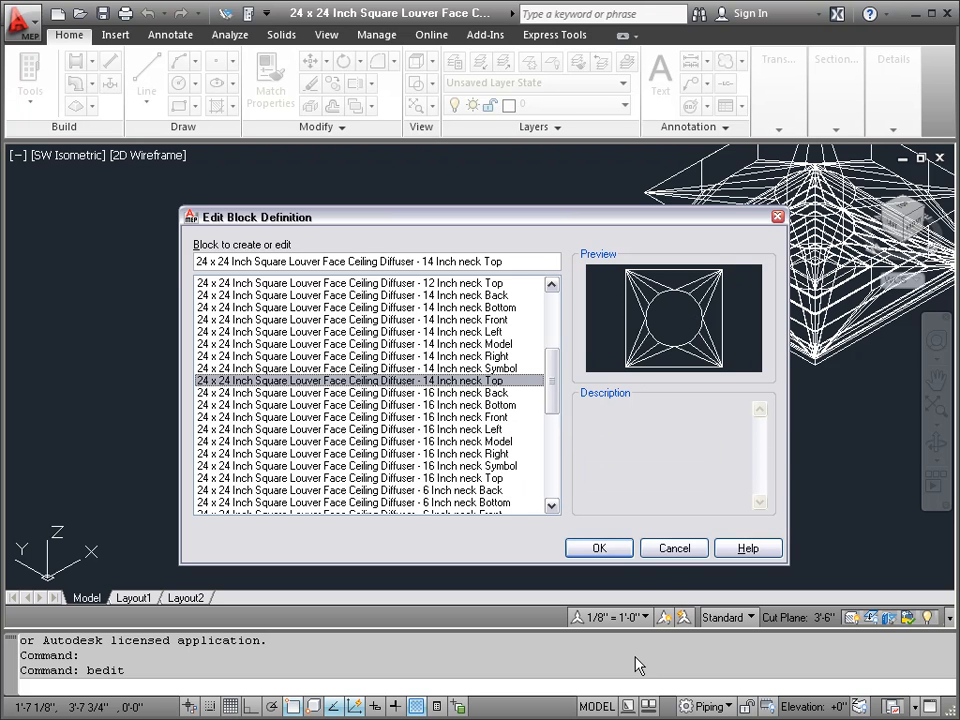
{"action": "left_click", "coordinate": [606, 553]}
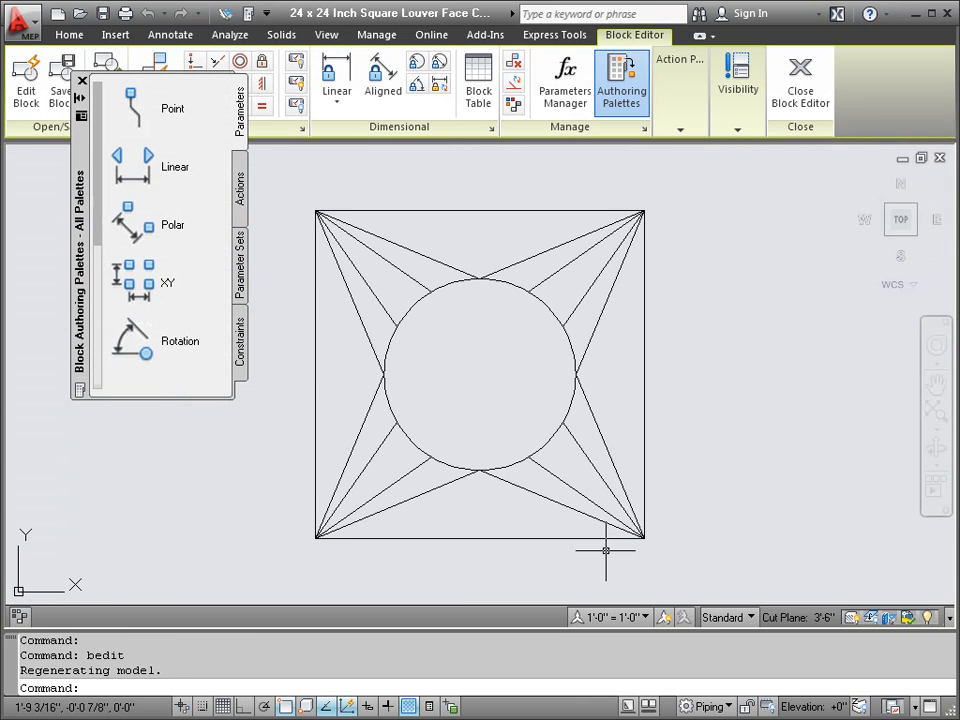
{"action": "left_click", "coordinate": [82, 80]}
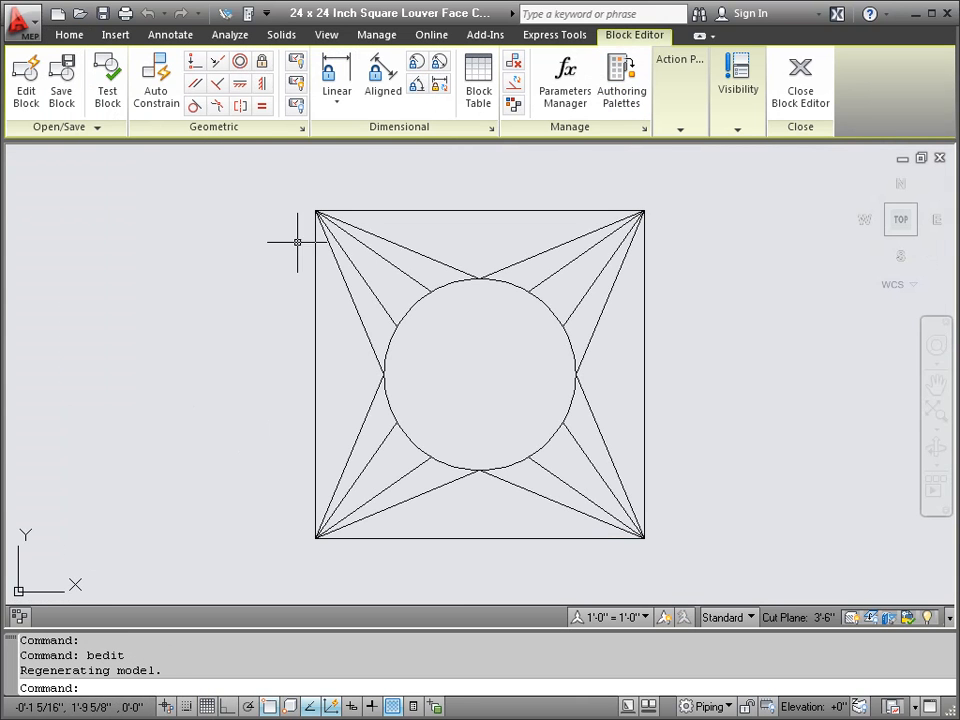
Select the block's circle and radiating lines inside the outer square and inspect their properties.
{"action": "left_click", "coordinate": [632, 452]}
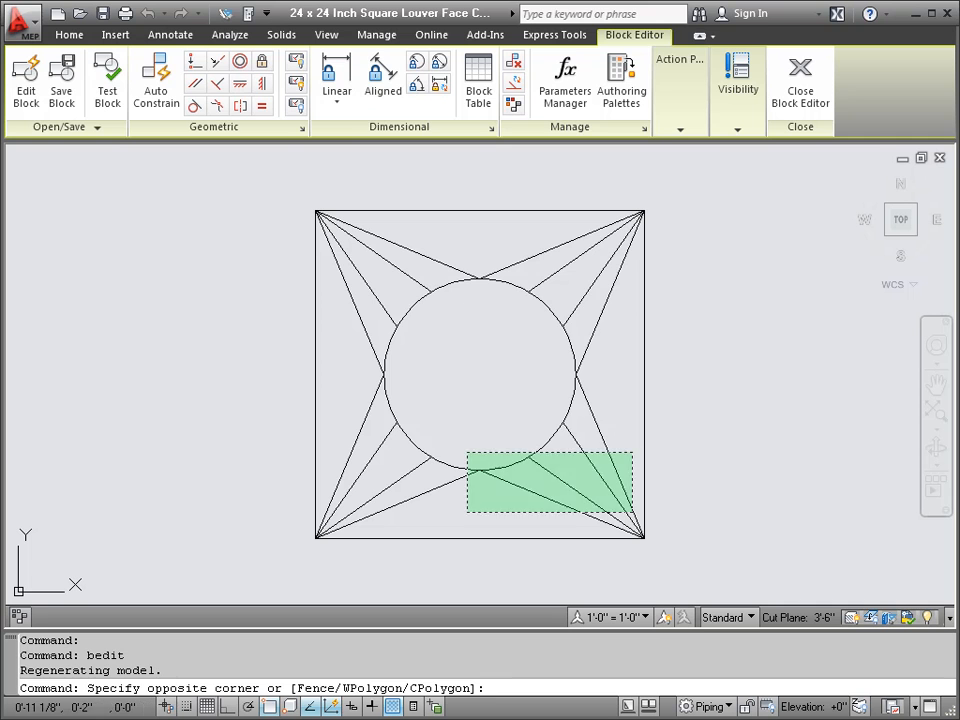
{"action": "left_click", "coordinate": [367, 262]}
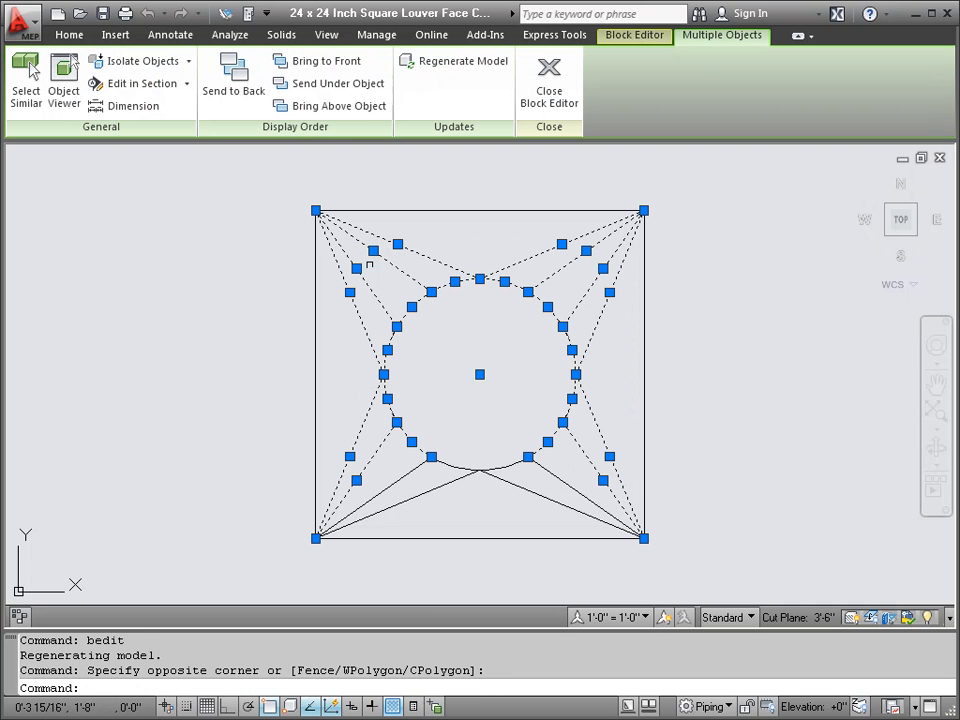
{"action": "left_click", "coordinate": [536, 525]}
{"action": "left_click", "coordinate": [399, 367]}
{"action": "right_click", "coordinate": [399, 367]}
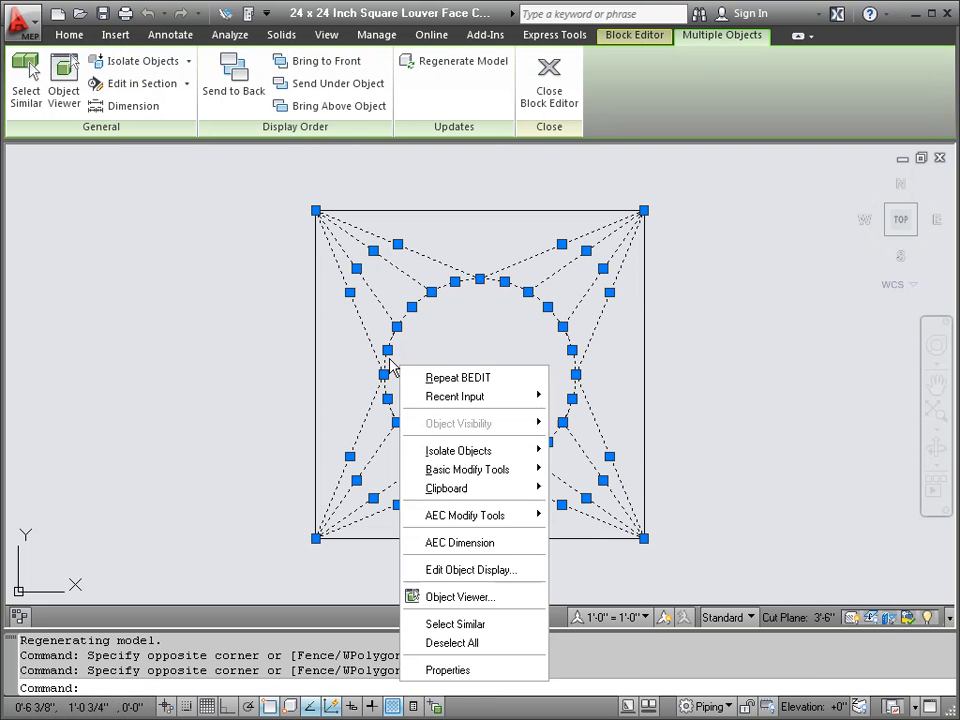
{"action": "left_click", "coordinate": [441, 671]}
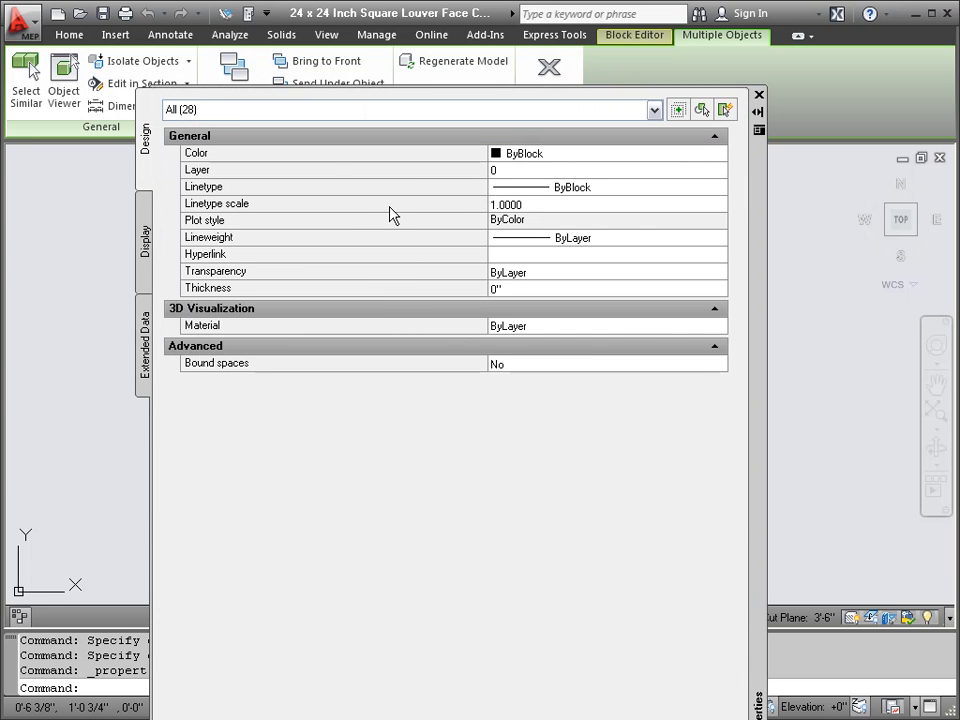
{"action": "left_click", "coordinate": [760, 95]}
Review the drawing's layers, including Gray Lines, in the layer manager.
{"action": "left_click", "coordinate": [67, 35]}
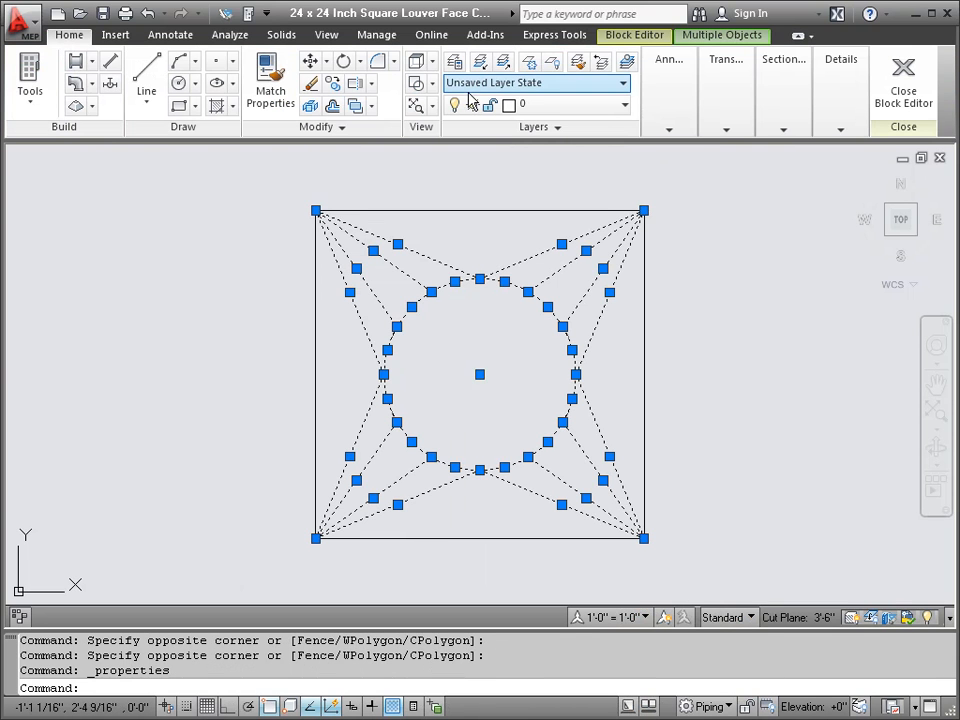
{"action": "left_click", "coordinate": [454, 61]}
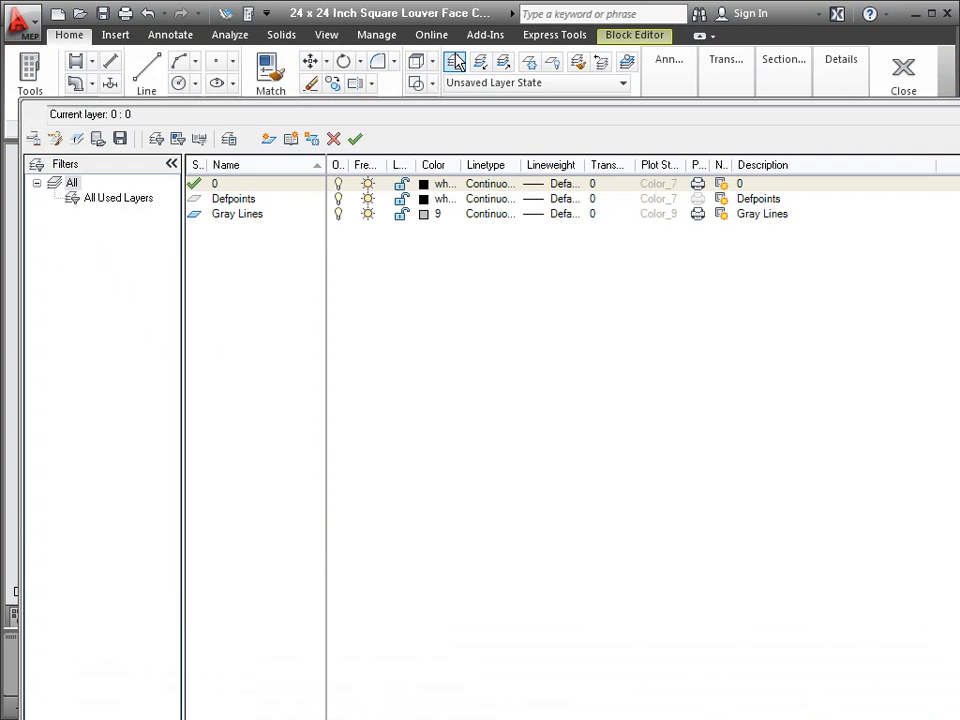
{"action": "left_click", "coordinate": [247, 223]}
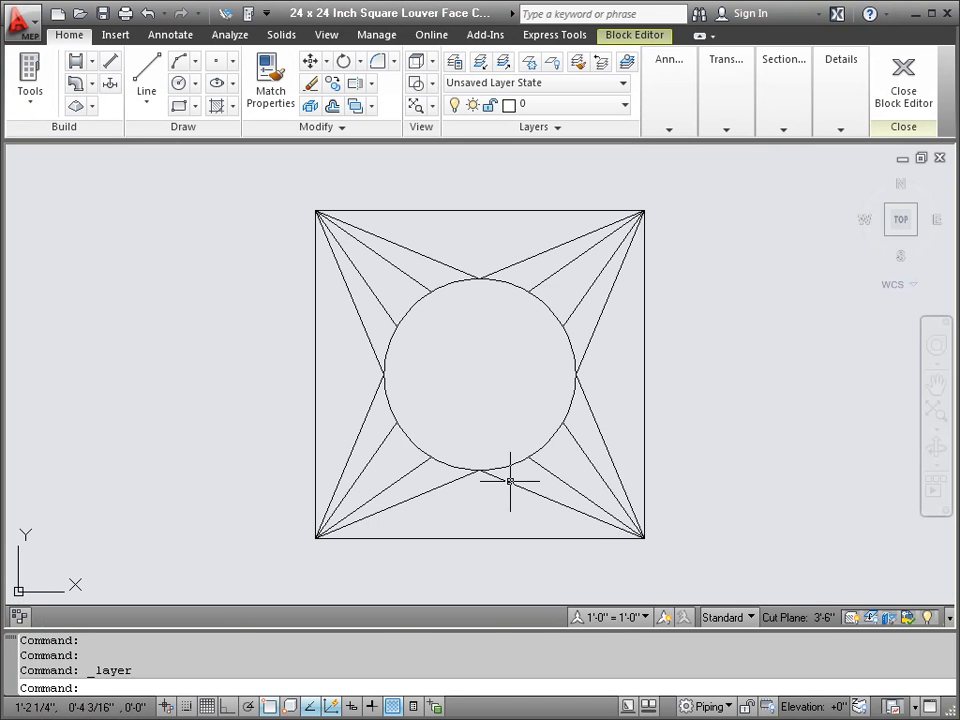
Assign the circle and radiating lines inside the outer square to the Gray Lines layer.
{"action": "left_click", "coordinate": [635, 502]}
{"action": "left_click", "coordinate": [369, 246]}
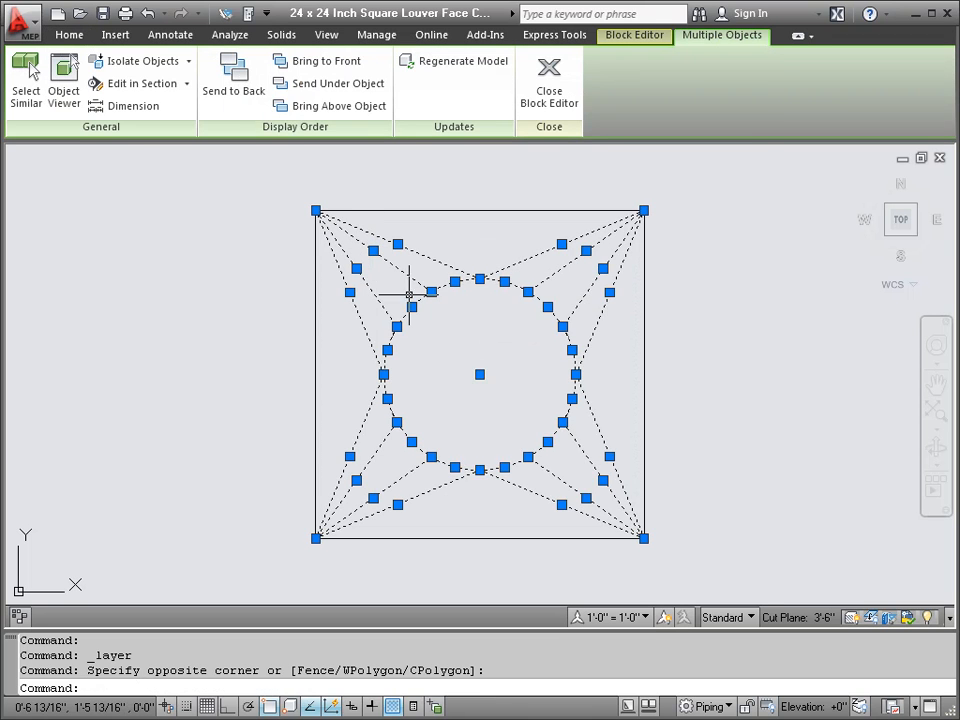
{"action": "right_click", "coordinate": [451, 263]}
{"action": "left_click", "coordinate": [511, 569]}
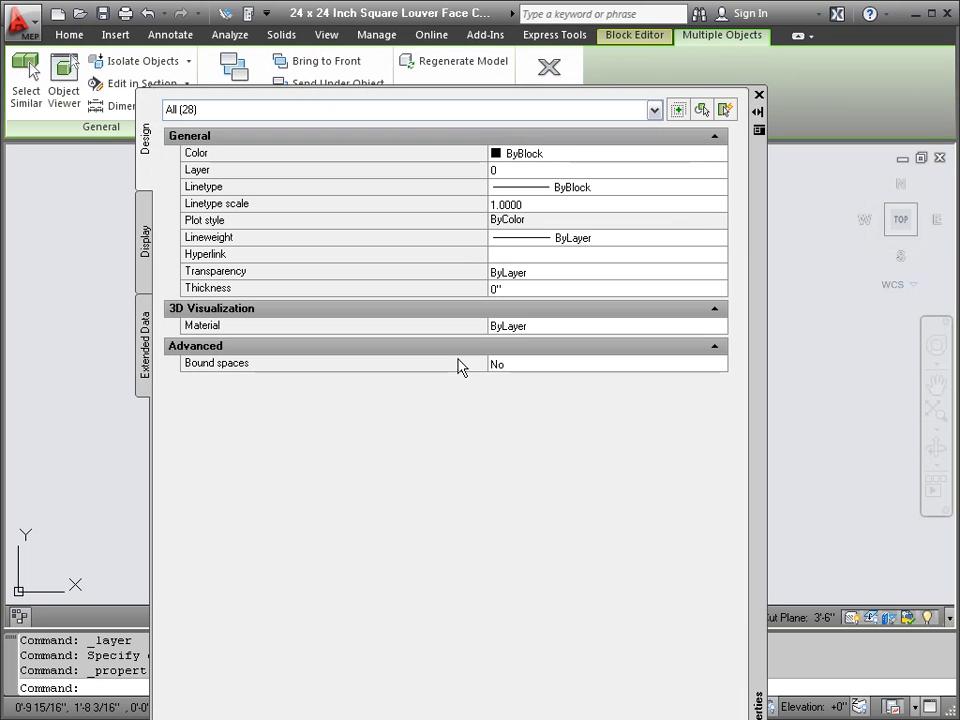
{"action": "left_click", "coordinate": [588, 174]}
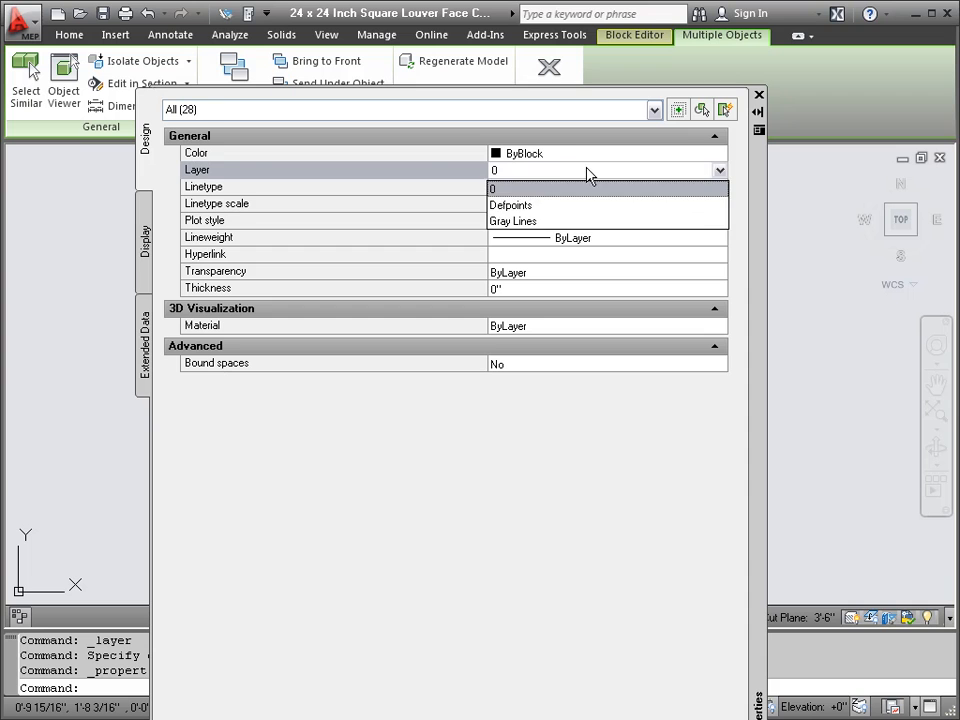
{"action": "left_click", "coordinate": [527, 222]}
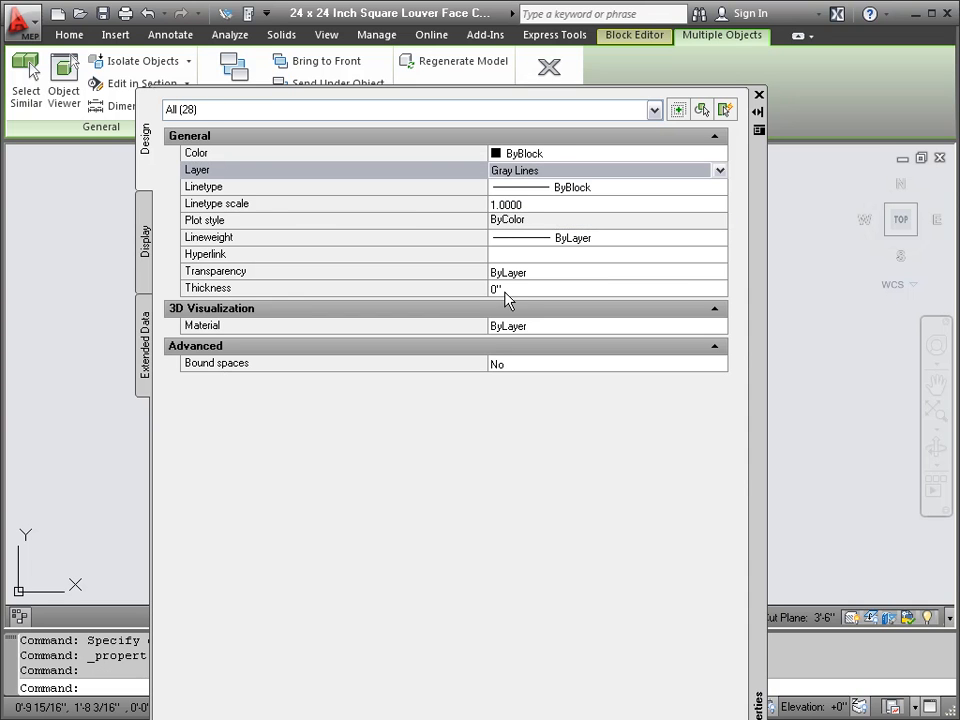
Set the color of the selected circle and radiating lines to ByLayer and clear the selection.
{"action": "left_click", "coordinate": [531, 155]}
{"action": "left_click", "coordinate": [531, 156]}
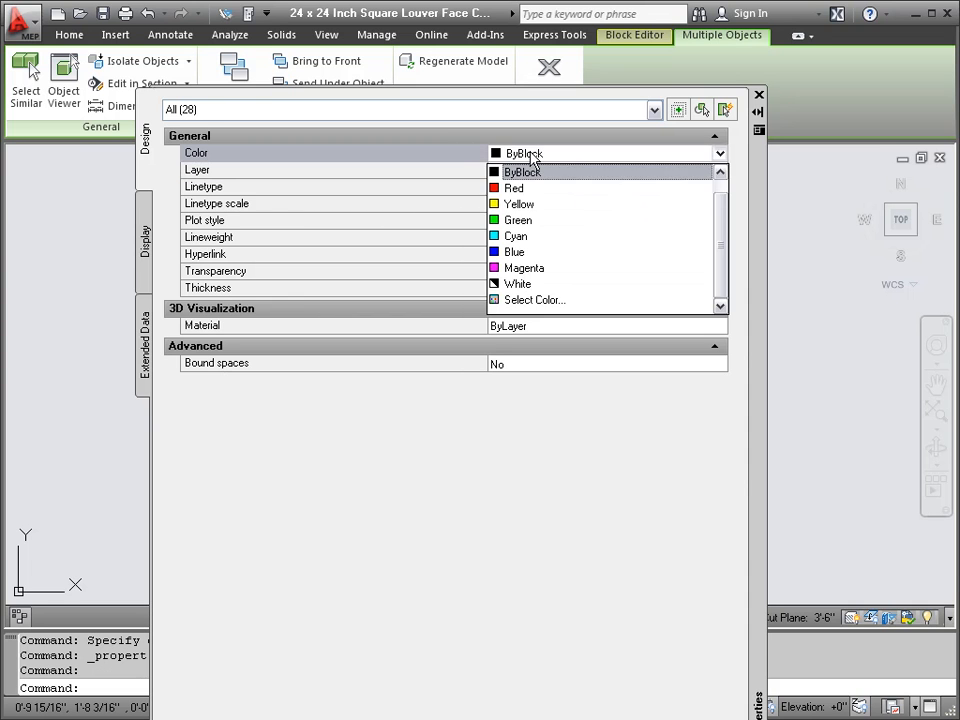
{"action": "left_click", "coordinate": [722, 174]}
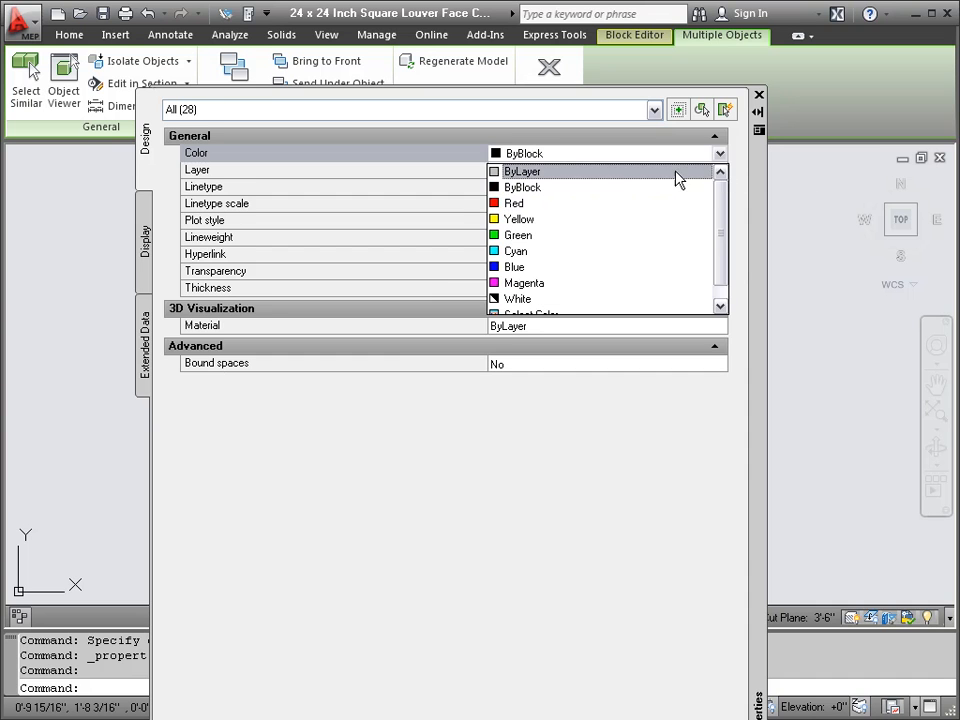
{"action": "left_click", "coordinate": [620, 170]}
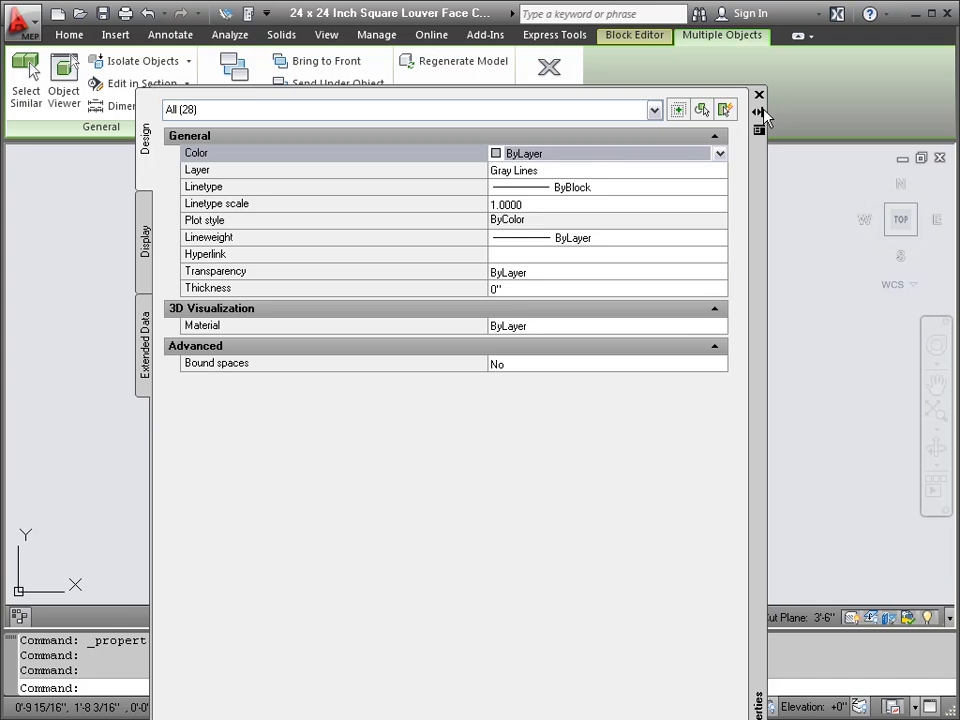
{"action": "mouse_move", "coordinate": [760, 160]}
{"action": "left_mouse_down"}
{"action": "mouse_move", "coordinate": [886, 222]}
{"action": "mouse_move", "coordinate": [959, 233]}
{"action": "mouse_move", "coordinate": [959, 220]}
{"action": "left_mouse_up"}
{"action": "key", "text": "Escape"}
{"action": "key", "text": "Escape"}
Select the block's outer square, inspect its color, layer and linetype properties, and deselect it.
{"action": "left_click", "coordinate": [318, 358]}
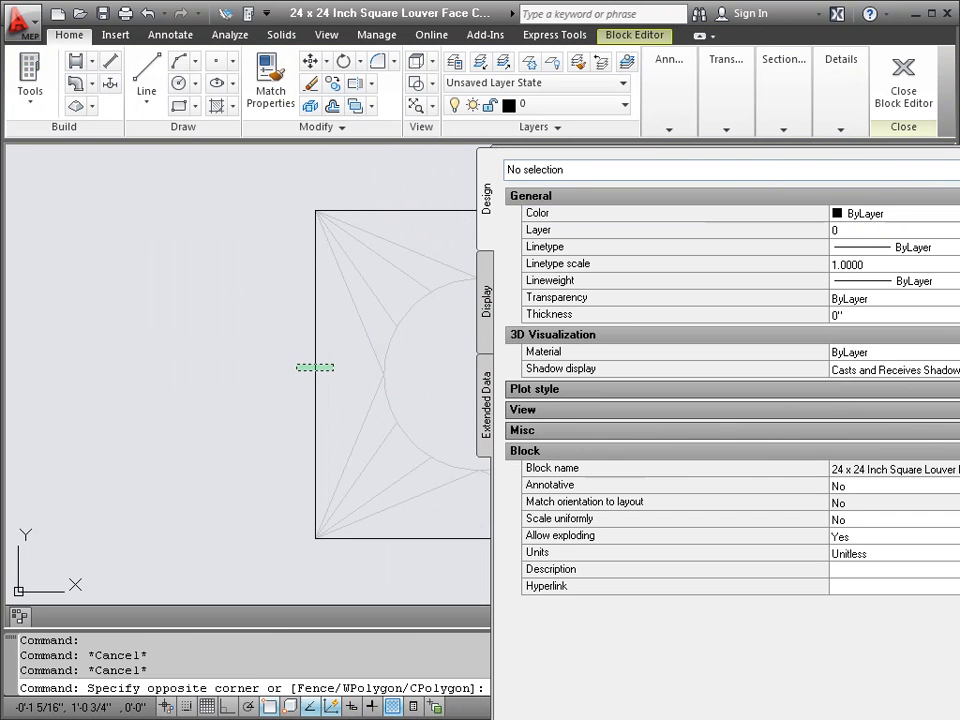
{"action": "left_click", "coordinate": [281, 340]}
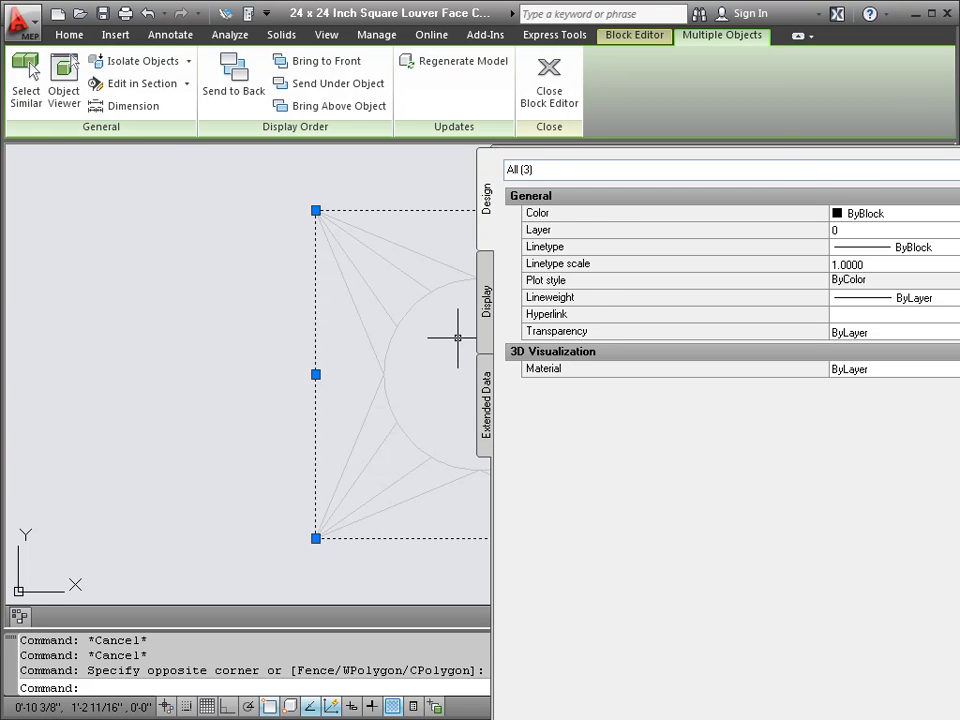
{"action": "left_click_drag", "start_coordinate": [959, 398], "coordinate": [686, 368]}
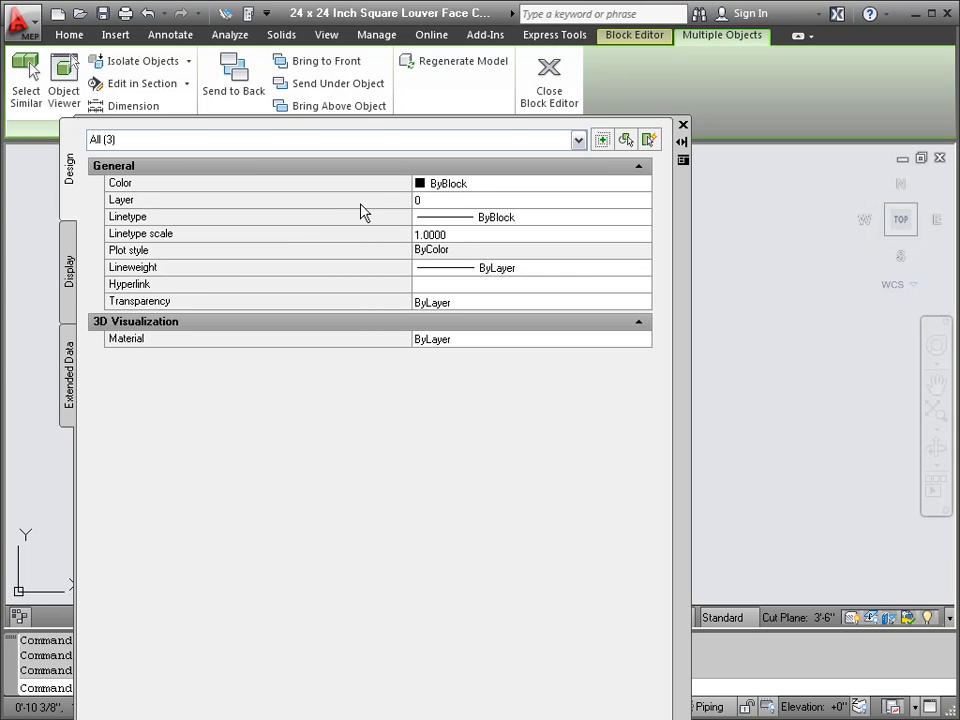
{"action": "left_click", "coordinate": [684, 125]}
{"action": "key", "text": "Escape"}
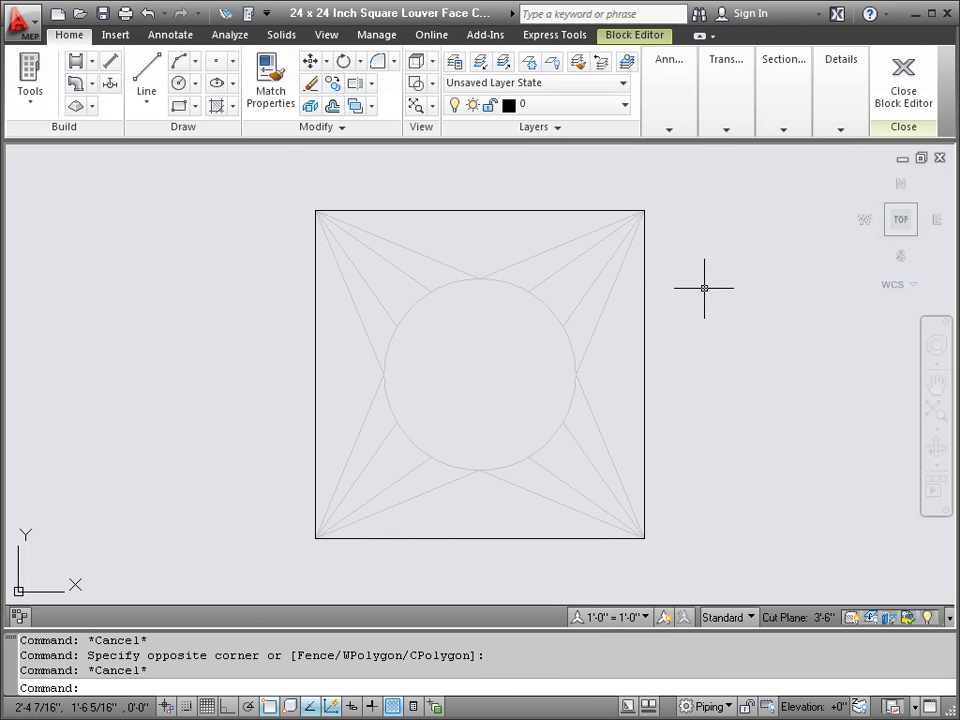
Save the edited block, leave the block editor, and save and close the diffuser drawing.
{"action": "left_click", "coordinate": [628, 36]}
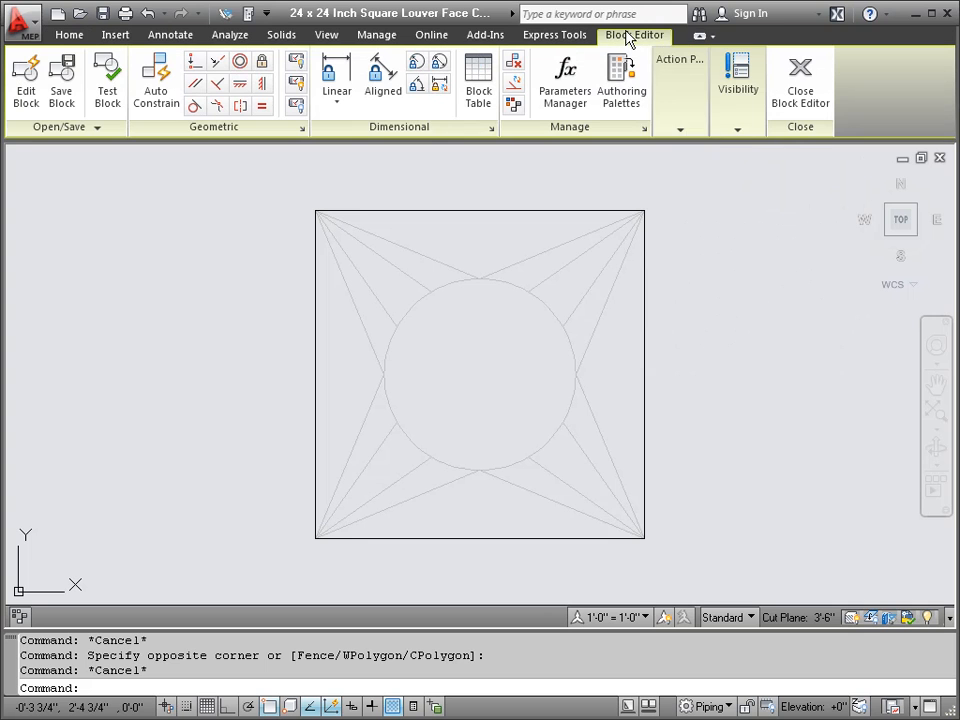
{"action": "left_click", "coordinate": [62, 75]}
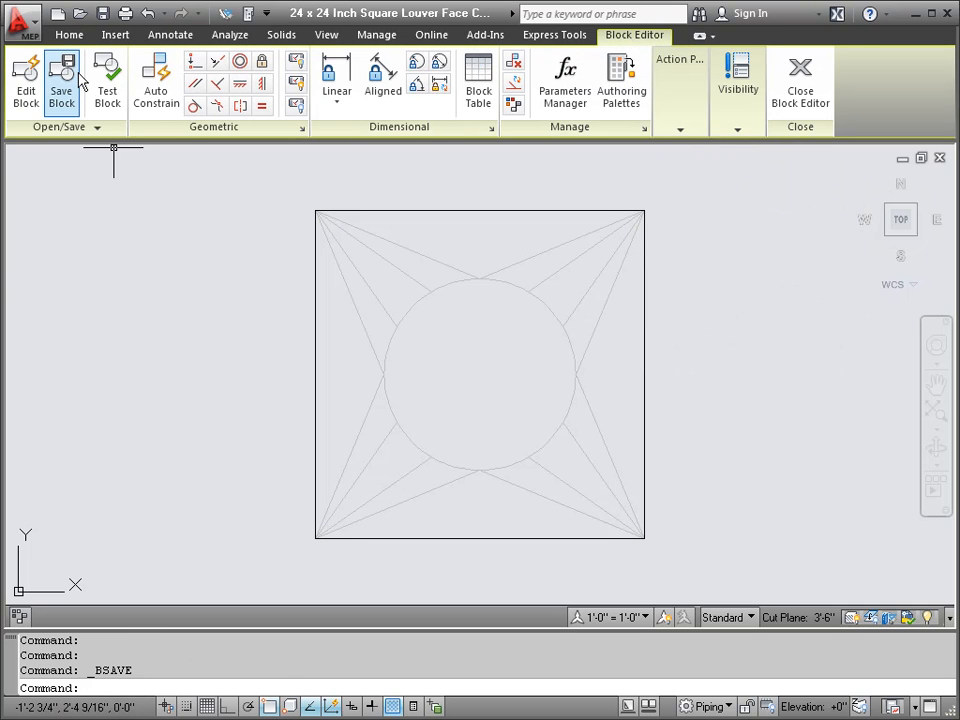
{"action": "left_click", "coordinate": [812, 88]}
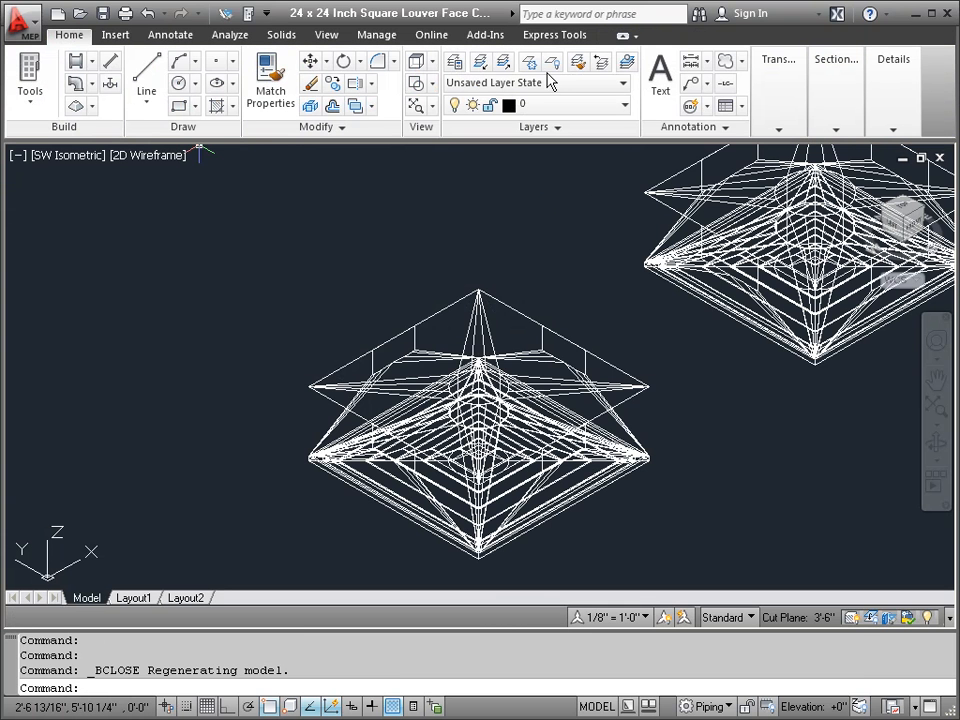
{"action": "left_click", "coordinate": [100, 14]}
{"action": "mouse_move", "coordinate": [887, 128]}
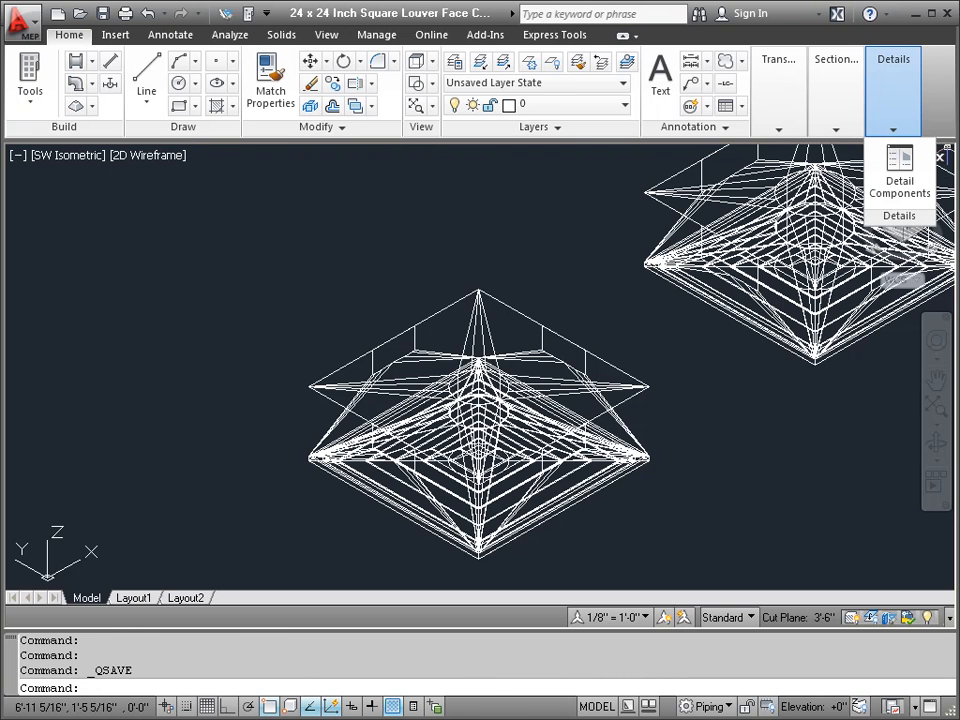
{"action": "left_click", "coordinate": [940, 158]}
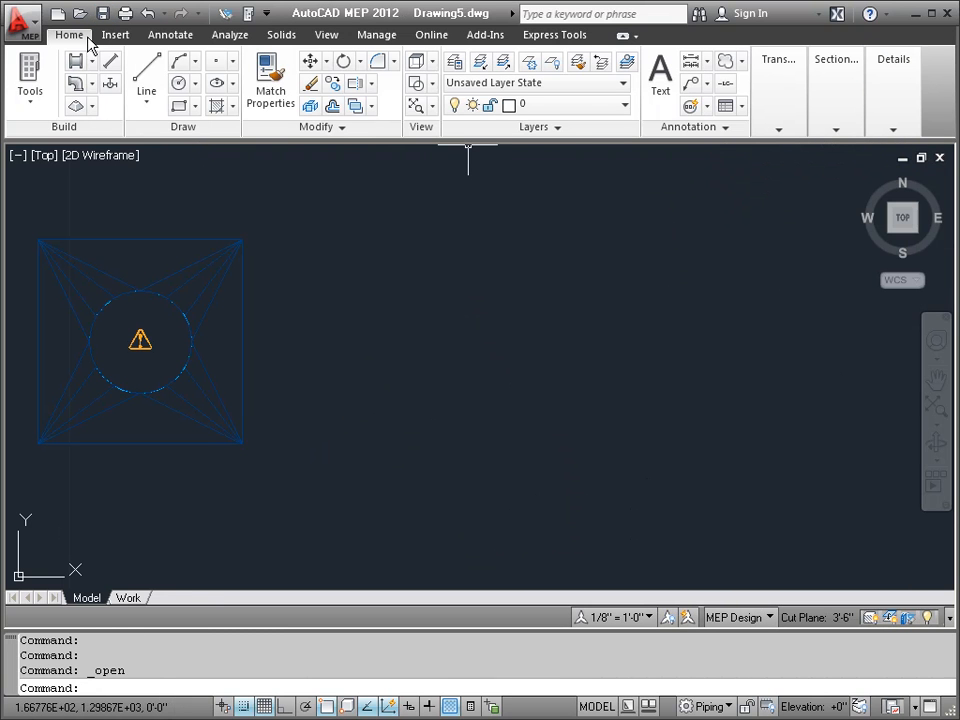
Start a new drawing and insert the 24 x 24 Inch Square Louver Face Ceiling Diffuser - 14 Inch neck at 0 rotation.
{"action": "left_click", "coordinate": [57, 14]}
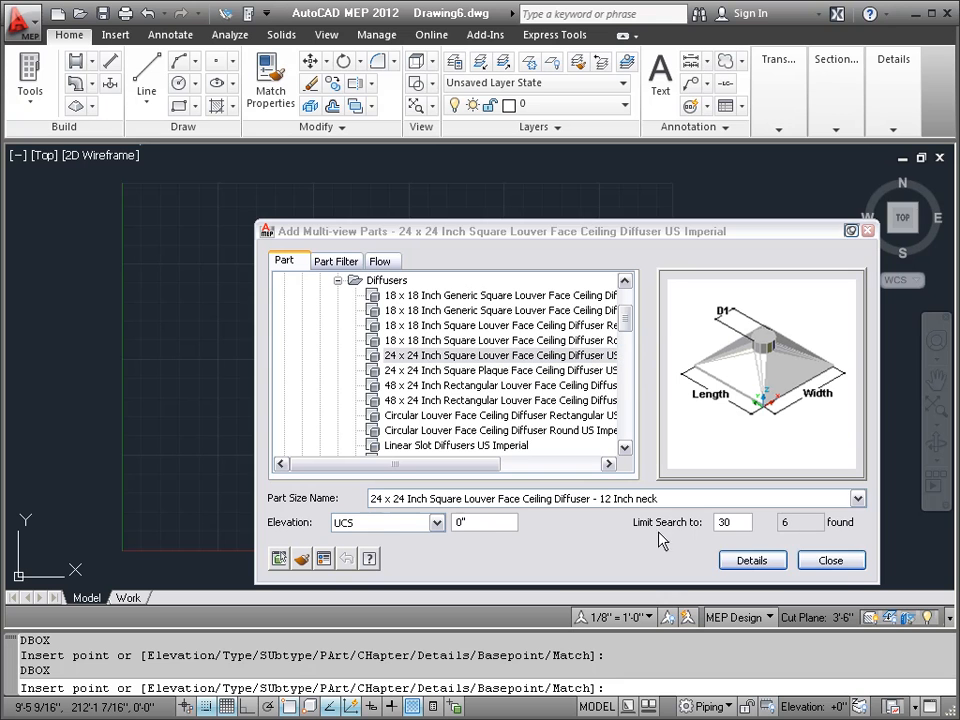
{"action": "left_click", "coordinate": [640, 498]}
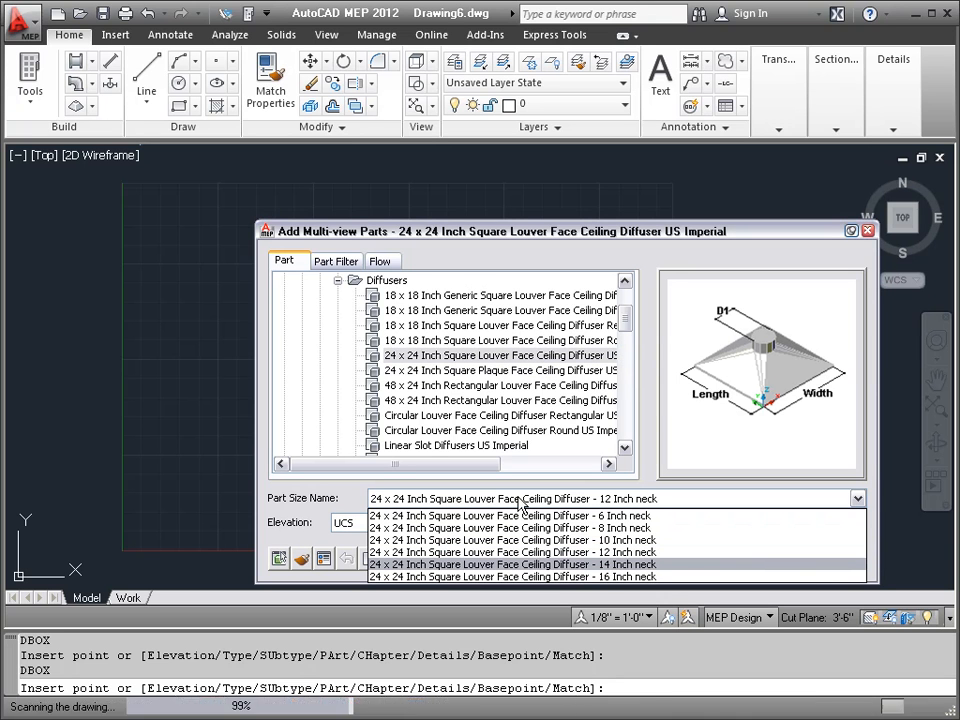
{"action": "left_click", "coordinate": [395, 427]}
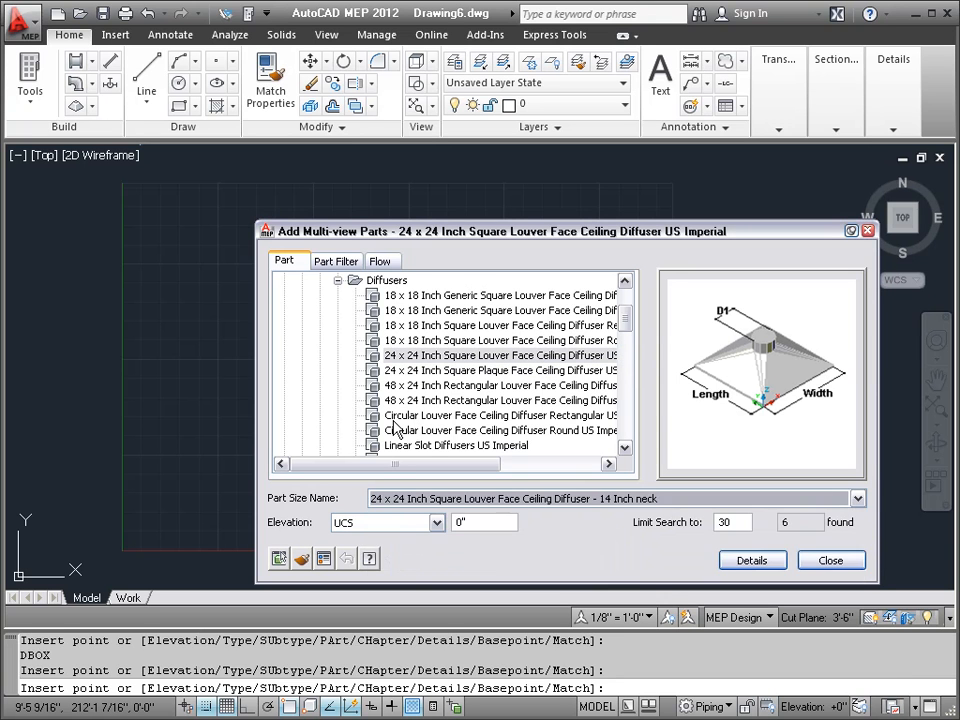
{"action": "left_click", "coordinate": [72, 406]}
{"action": "scroll", "coordinate": [88, 405], "scroll_direction": "up", "scroll_amount": 2}
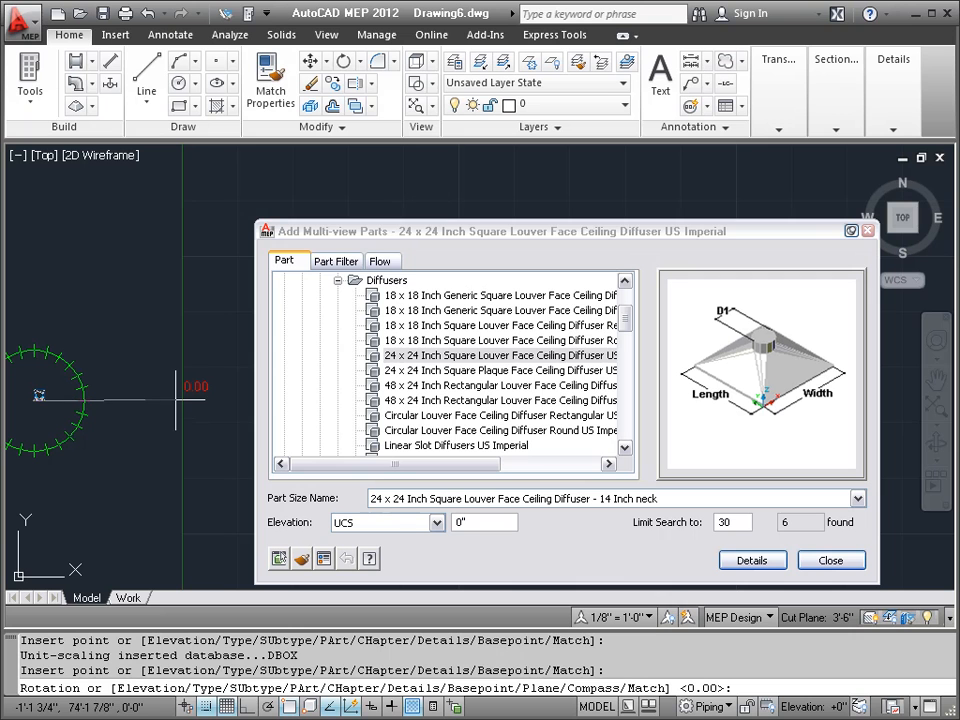
{"action": "key", "text": "F10"}
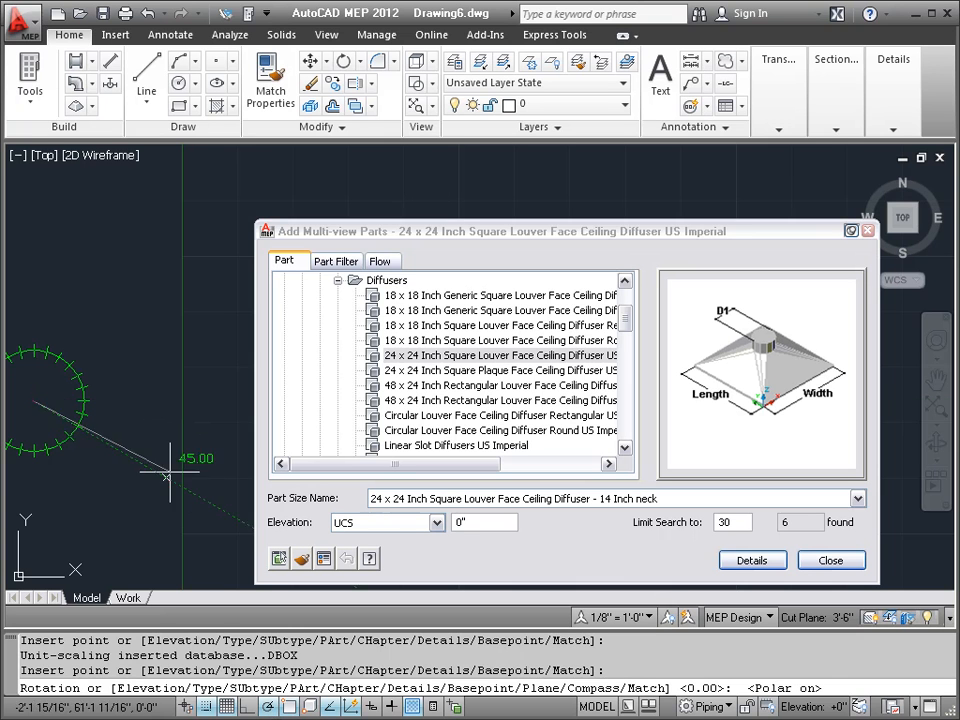
{"action": "left_click", "coordinate": [153, 401]}
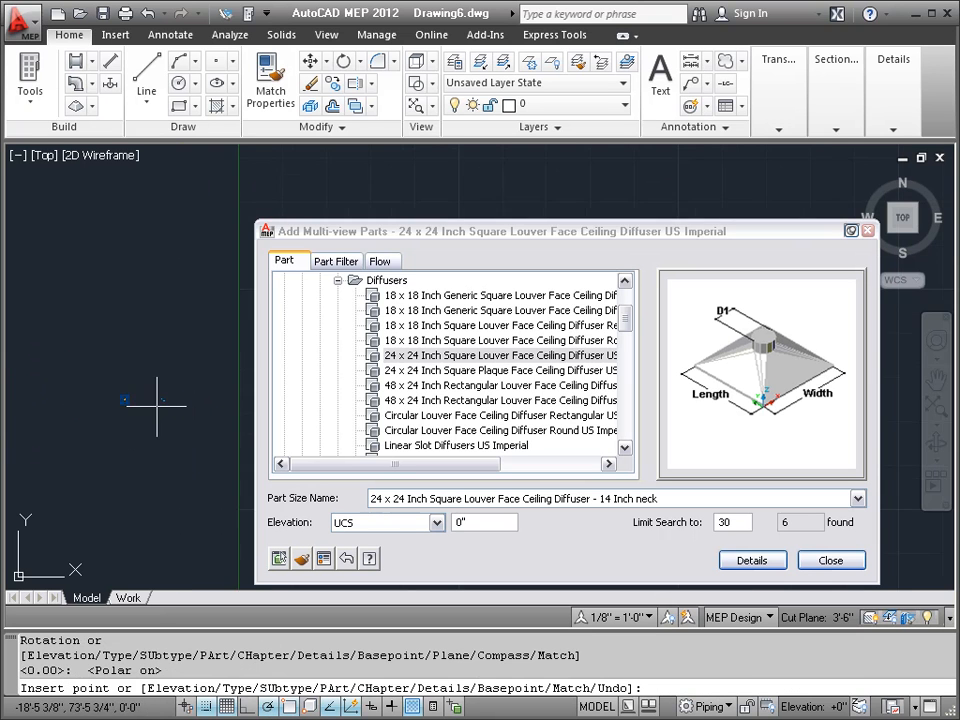
{"action": "right_click", "coordinate": [81, 301]}
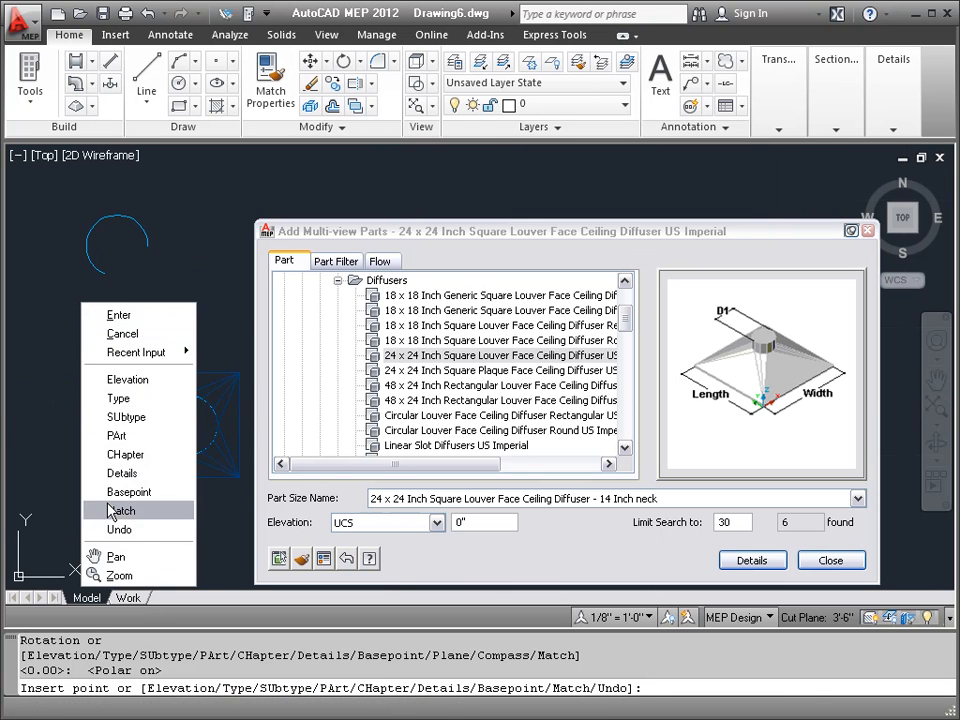
{"action": "left_click", "coordinate": [76, 399]}
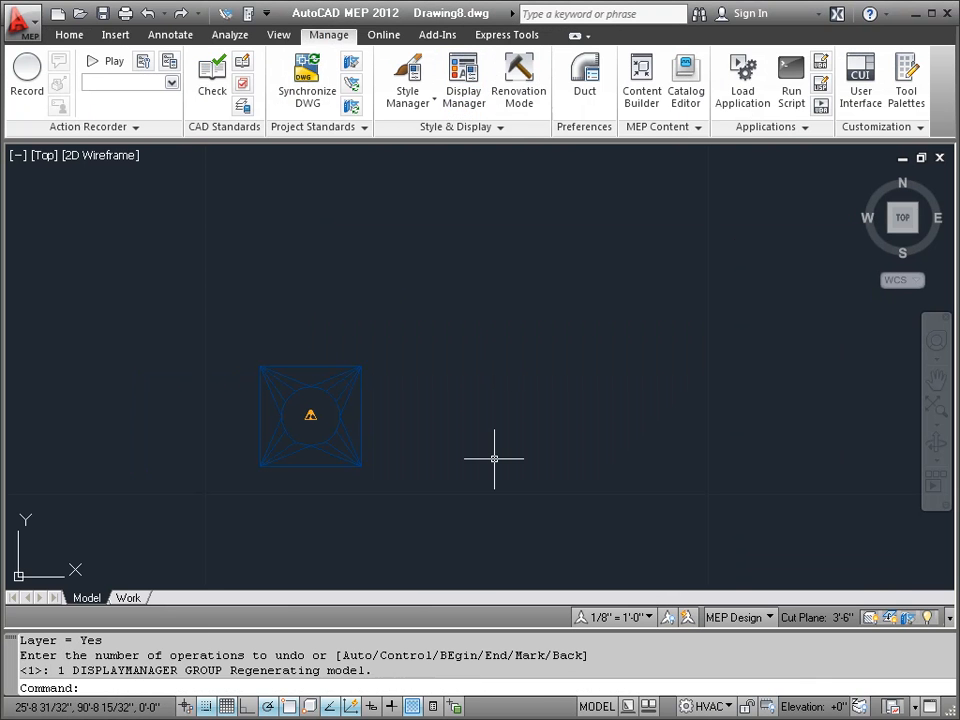
For Multi-View Parts, replace the Plan display representation with 2 Line in the current MEP Design display set.
{"action": "left_click", "coordinate": [472, 82]}
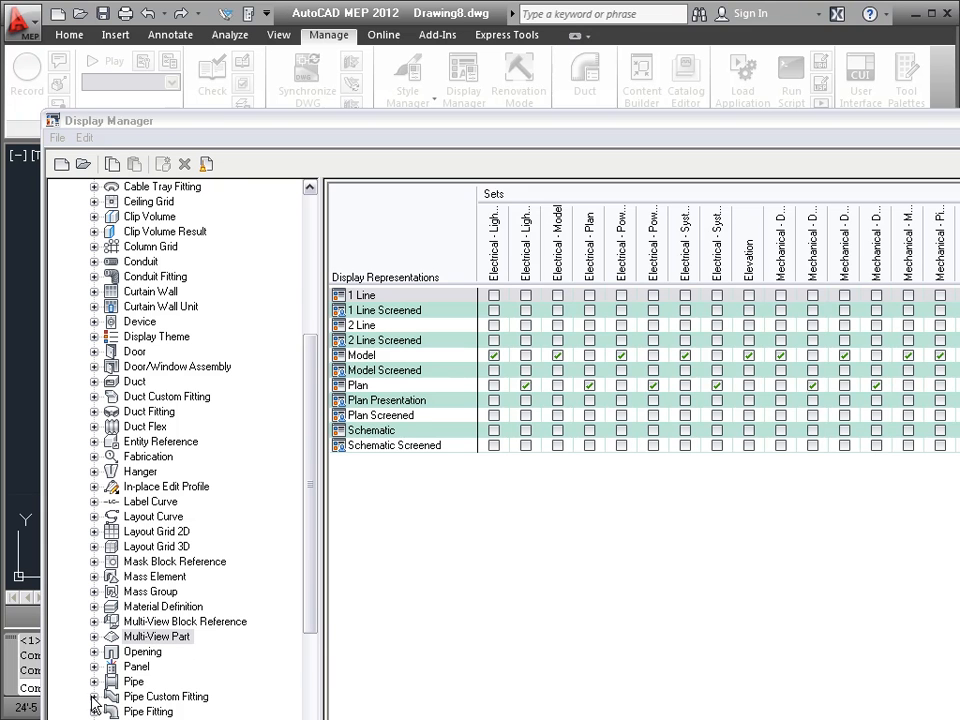
{"action": "scroll", "coordinate": [497, 549], "scroll_direction": "right", "scroll_amount": 5}
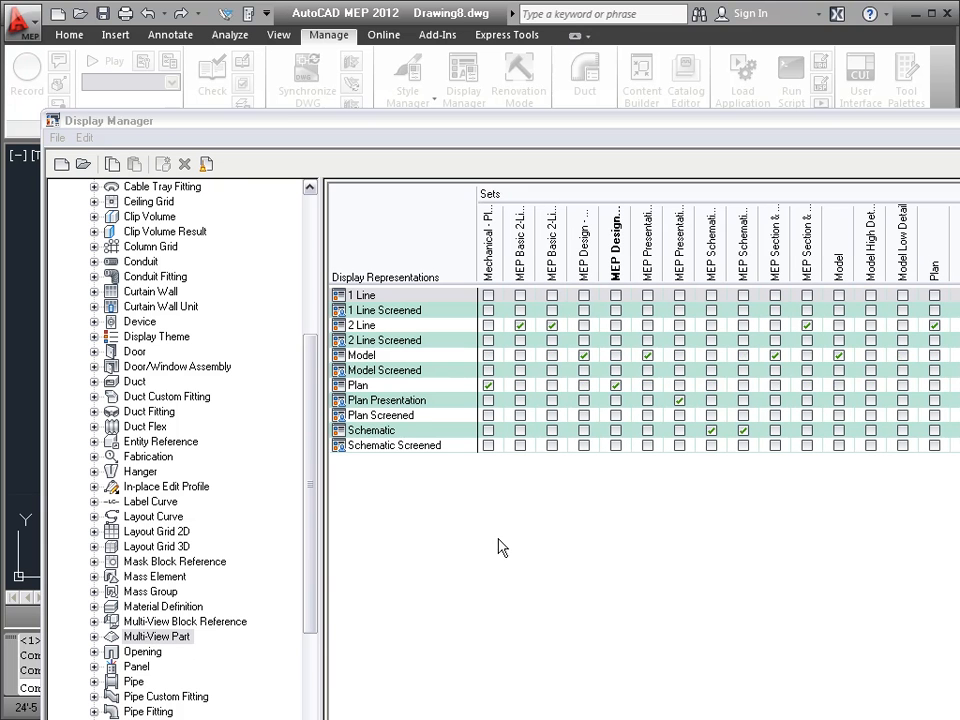
{"action": "left_click", "coordinate": [616, 386]}
{"action": "left_click", "coordinate": [616, 325]}
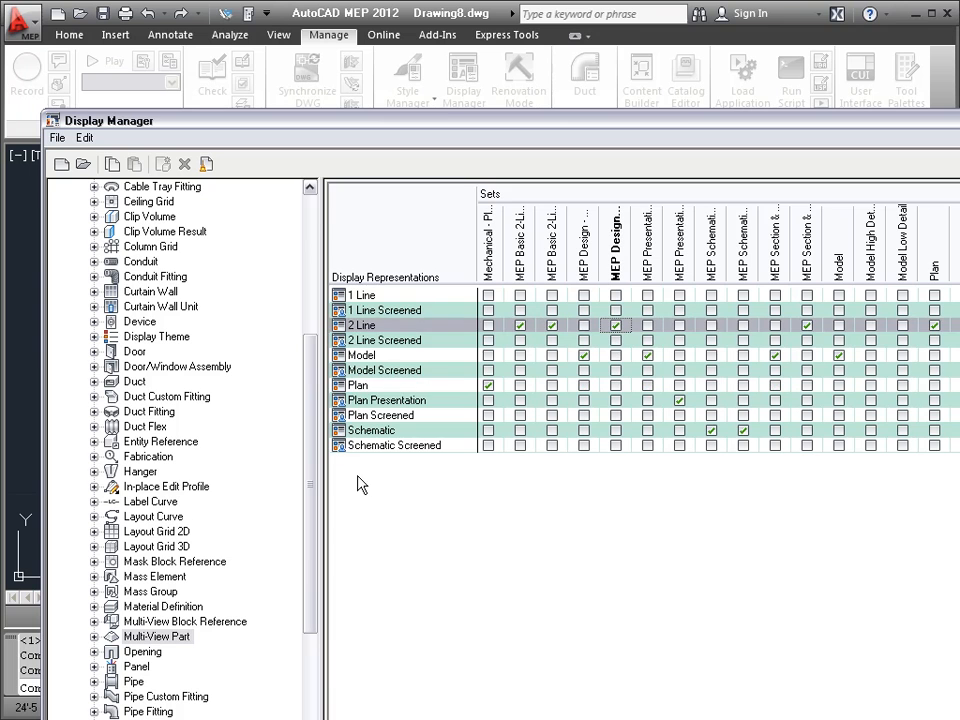
{"action": "key", "text": "Return"}
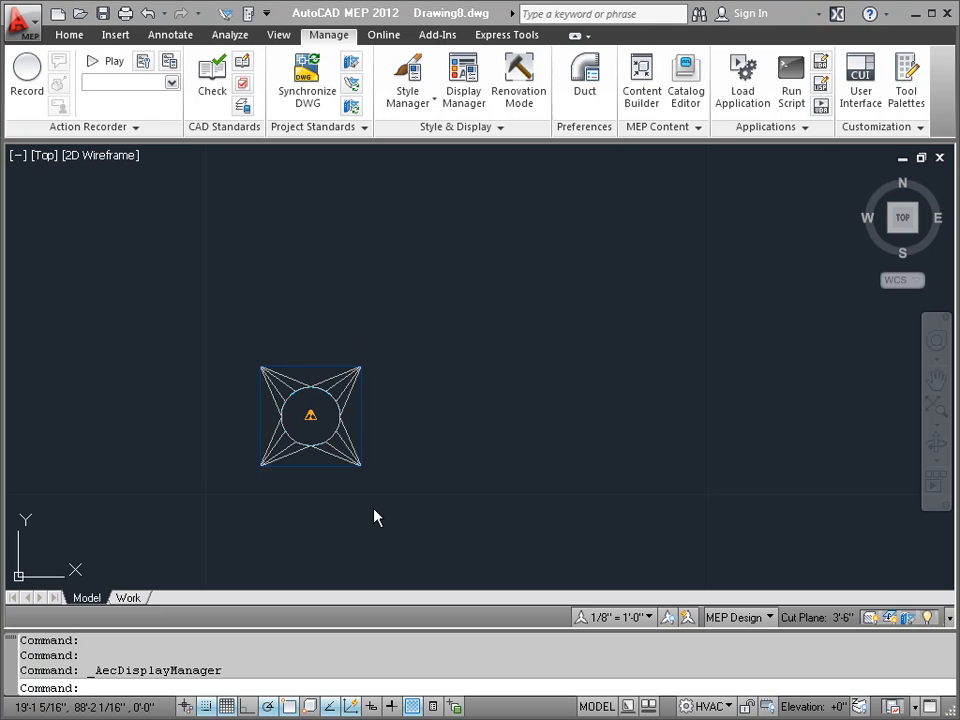